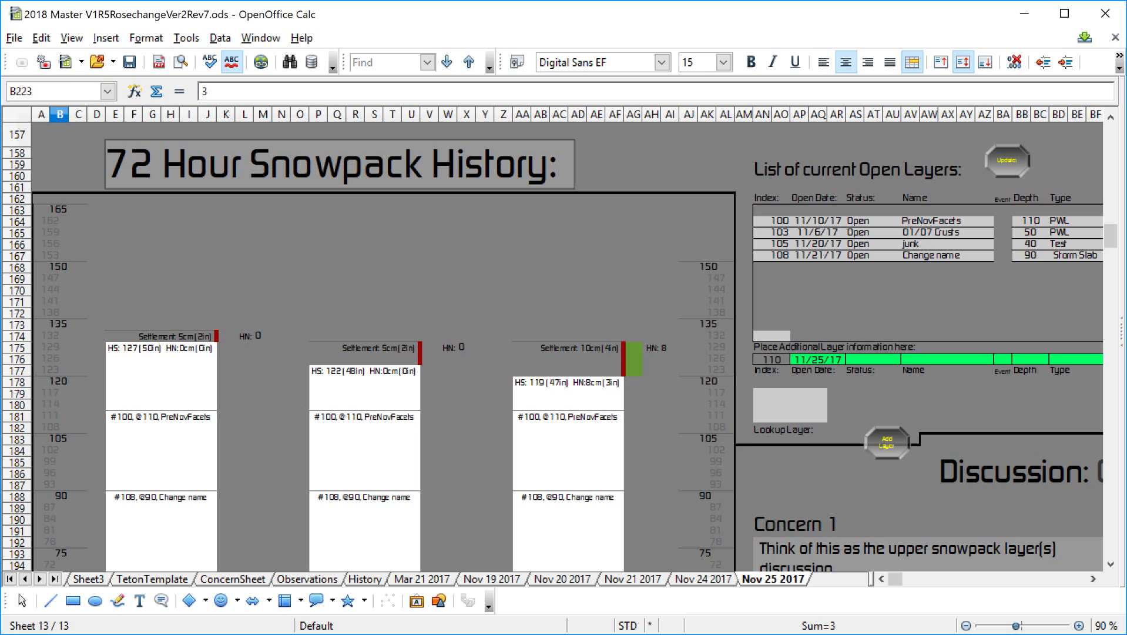
Show ConcernSheet, zooming and scrolling right to the CurrentConcernTable entries 100–109
scroll(511, 469, "down", 1)
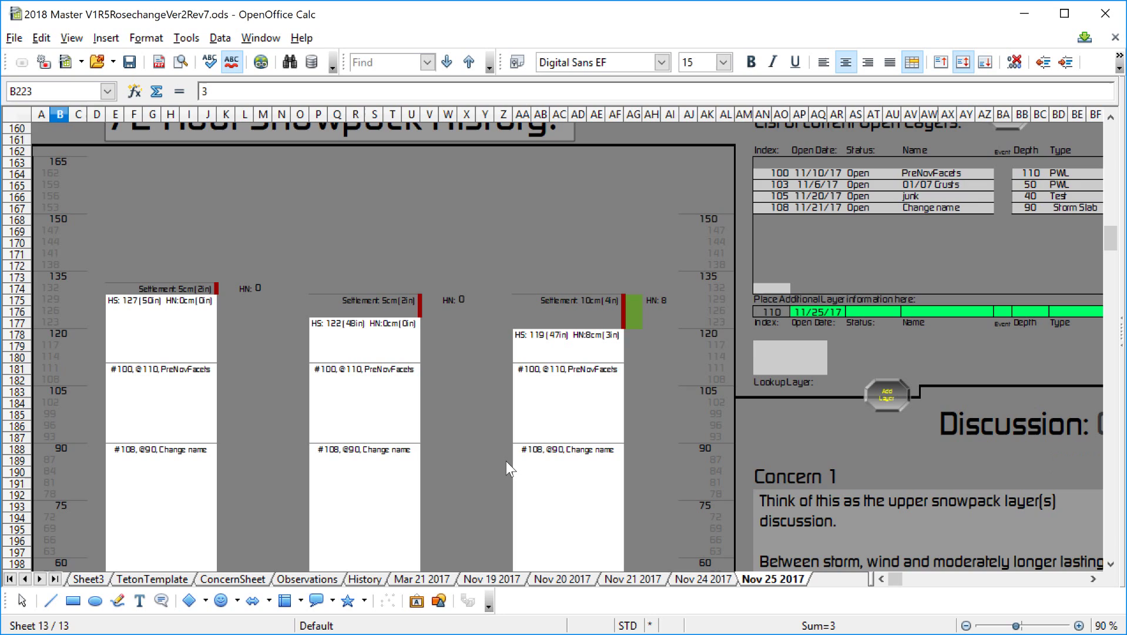
scroll(507, 462, "down", 4)
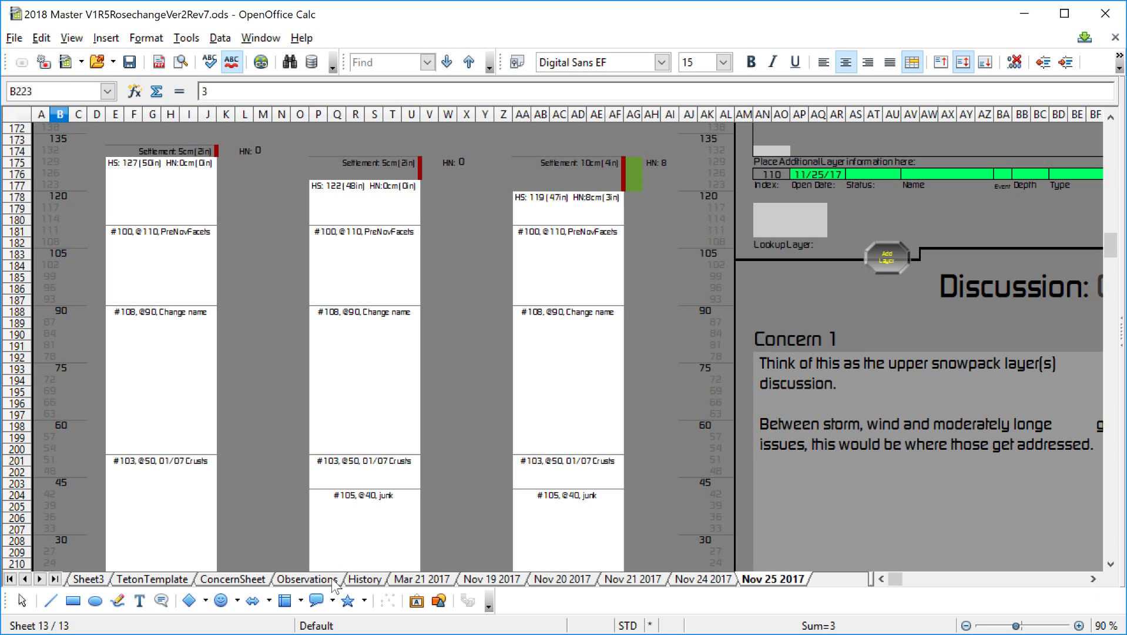
left_click(234, 578)
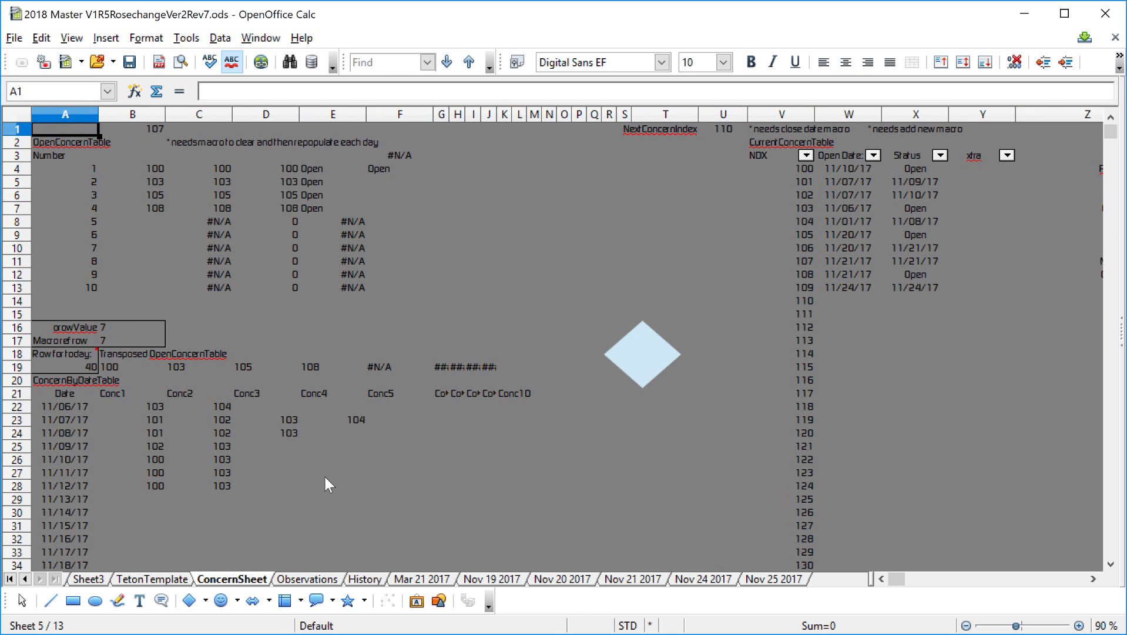
scroll(313, 473, "up", 5)
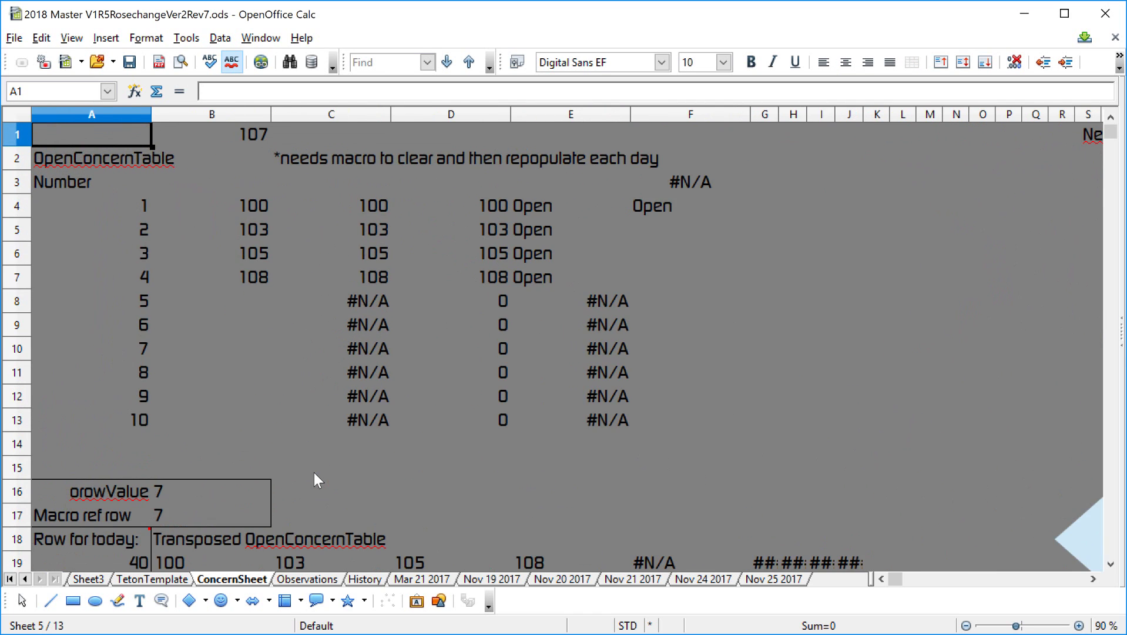
scroll(313, 473, "up", 4)
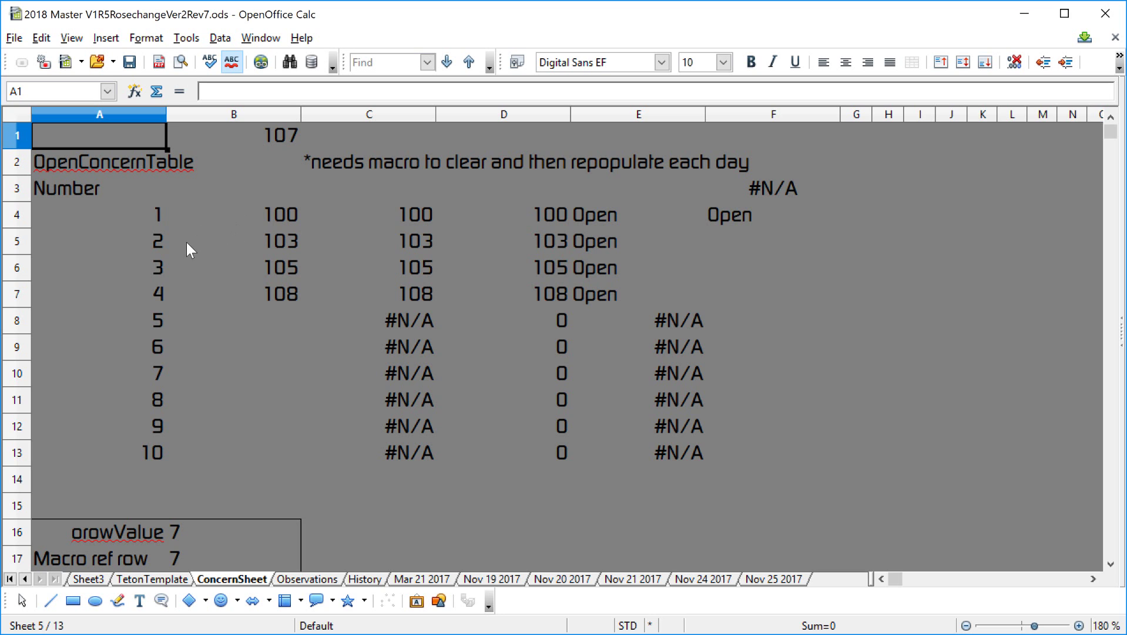
scroll(187, 242, "down", 3)
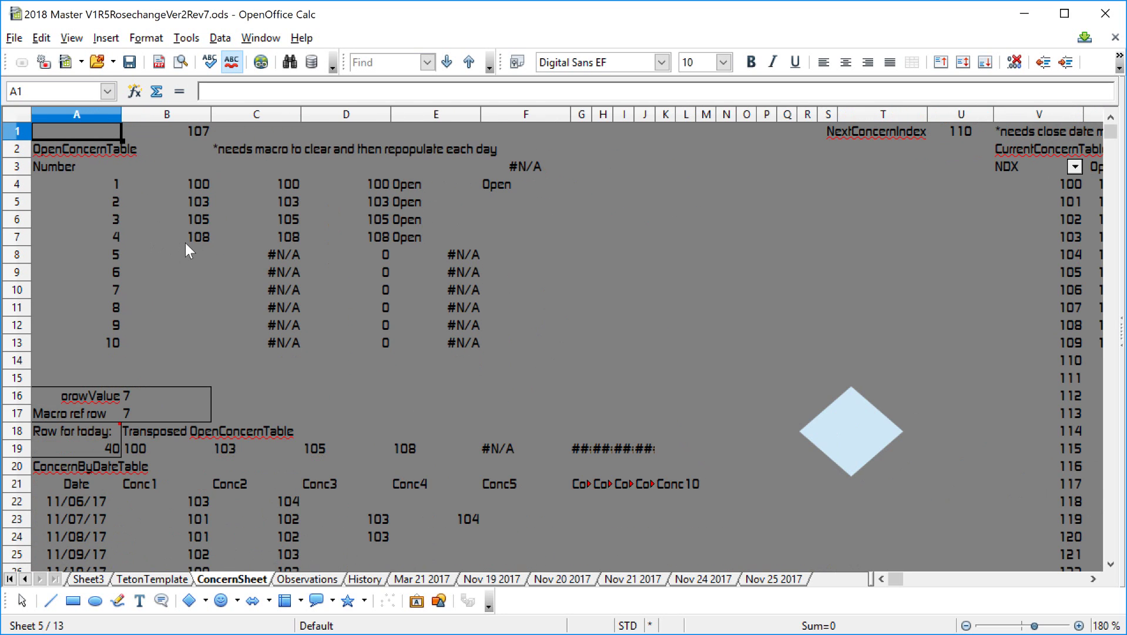
scroll(182, 253, "down", 1)
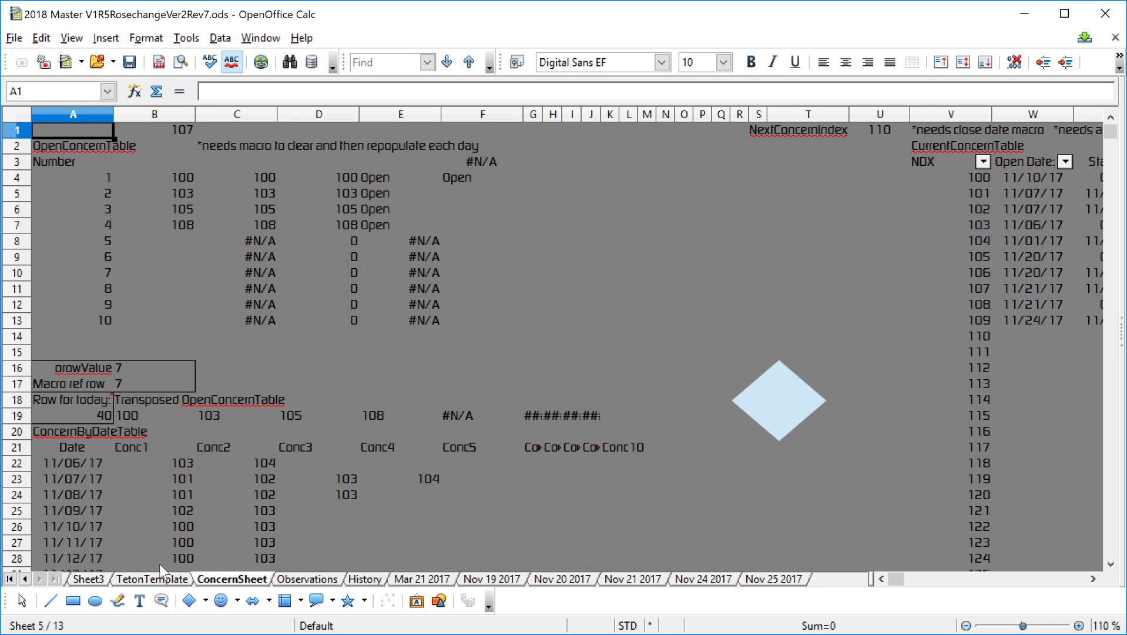
scroll(211, 477, "right", 3)
scroll(211, 477, "right", 2)
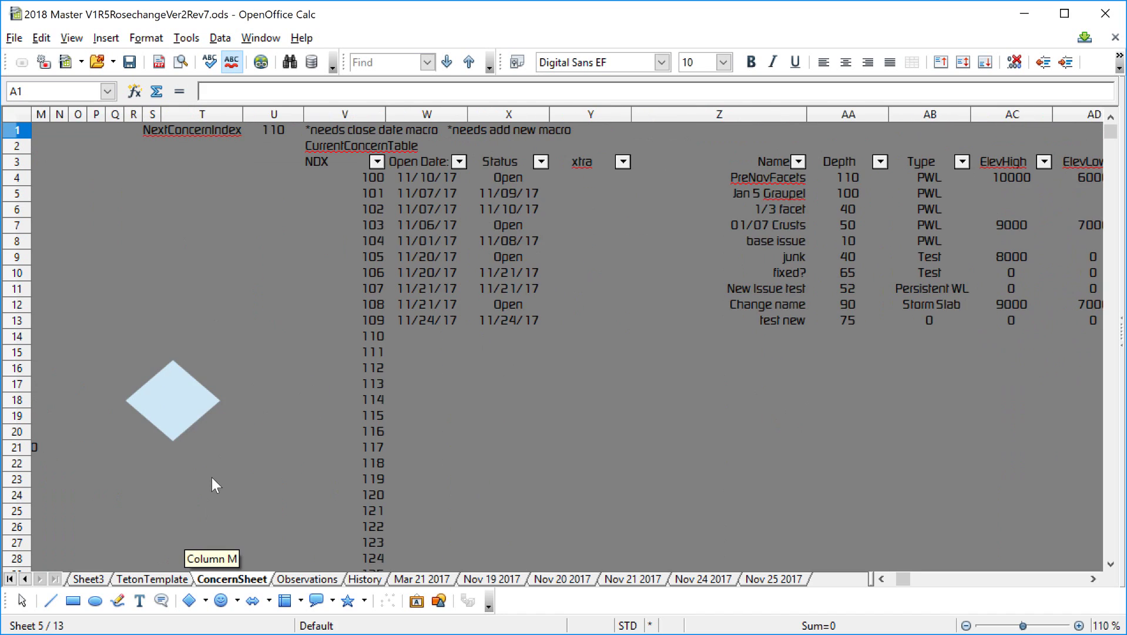
scroll(258, 357, "right", 1)
scroll(259, 365, "right", 1)
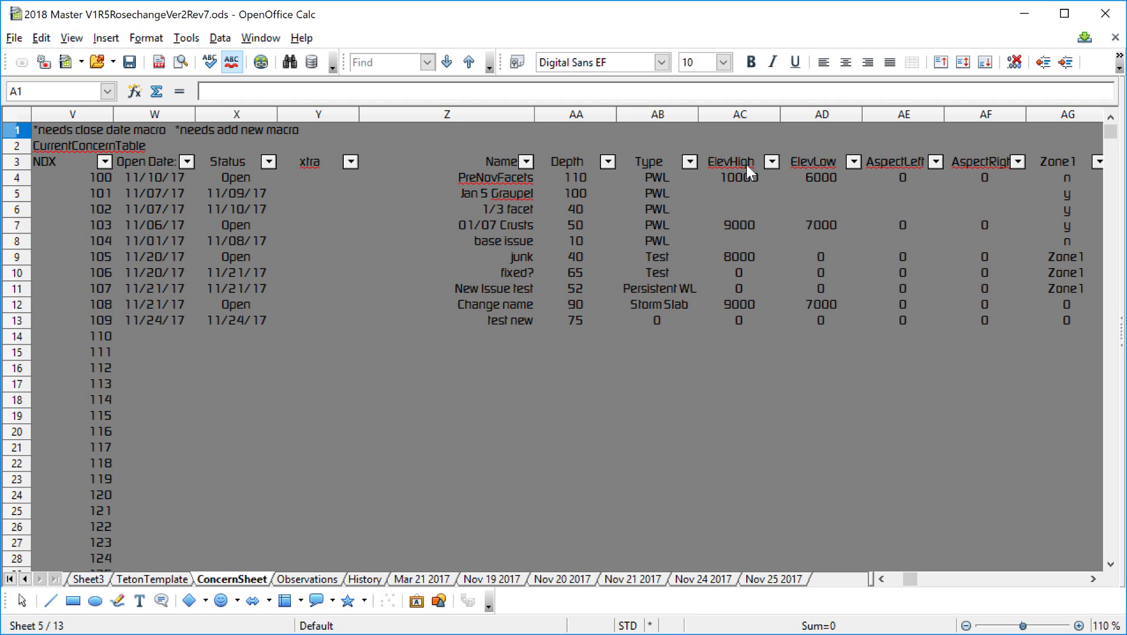
scroll(747, 164, "right", 2)
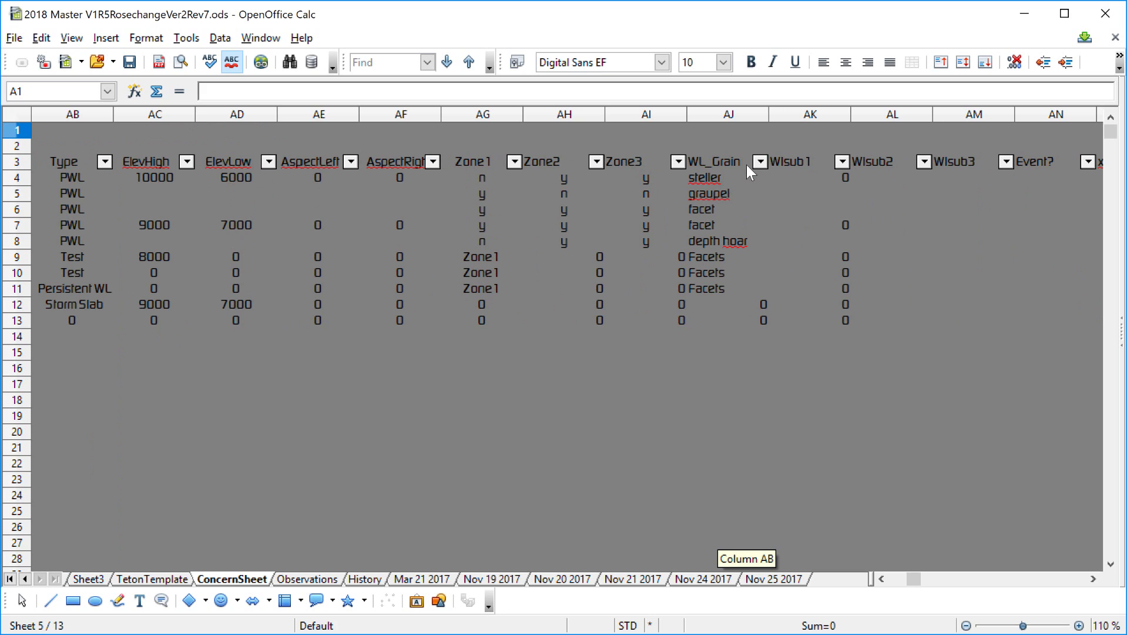
scroll(747, 166, "left", 3)
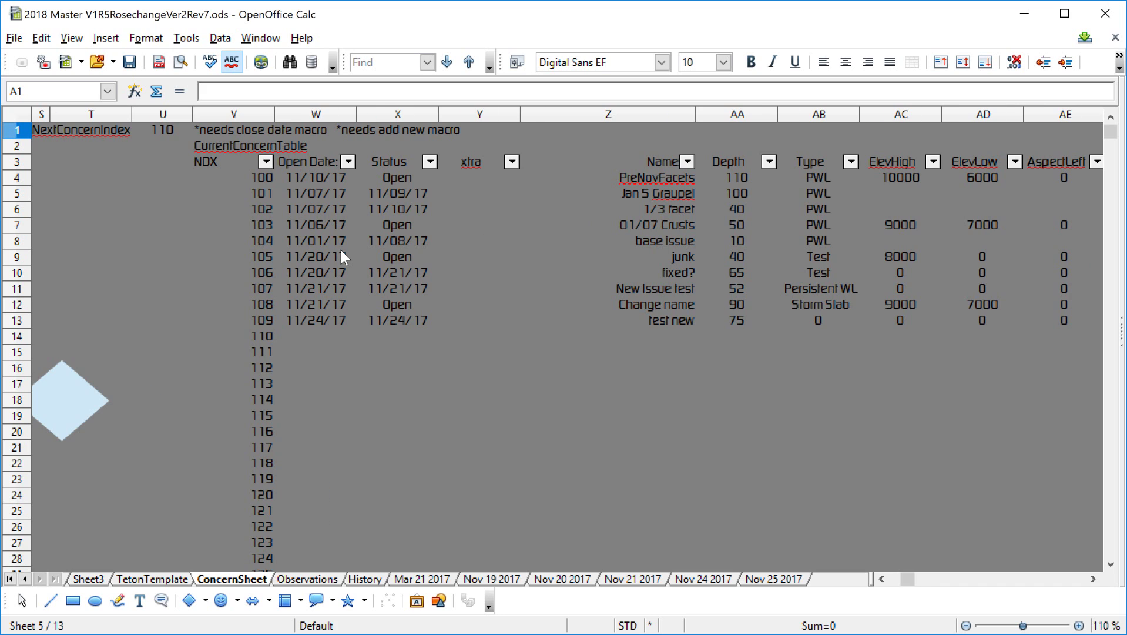
scroll(341, 256, "left", 10)
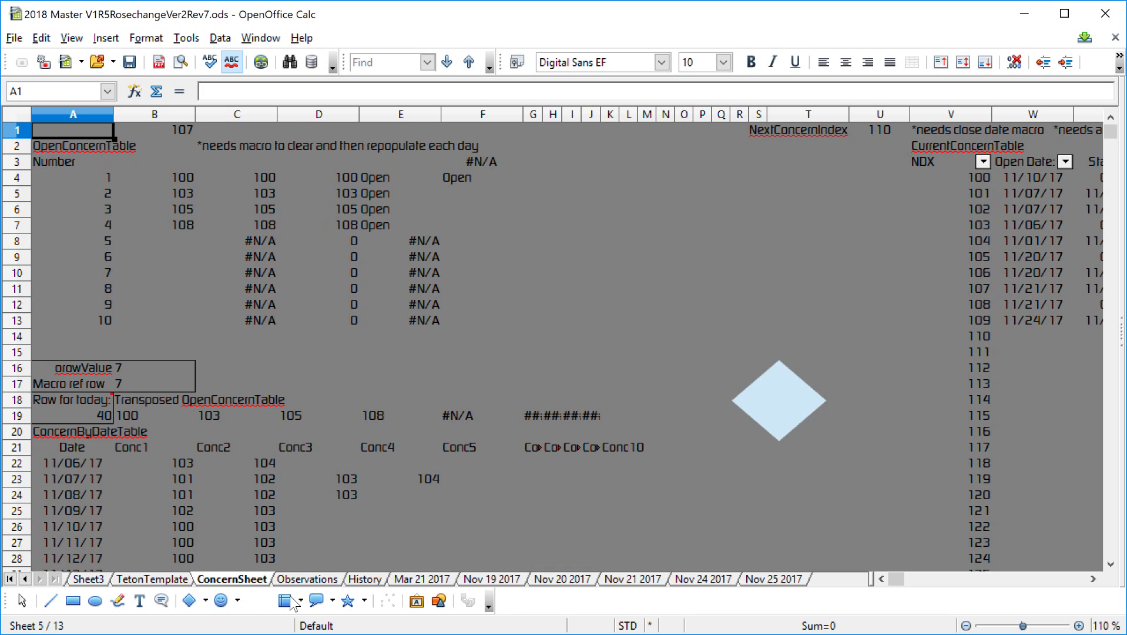
left_click(774, 578)
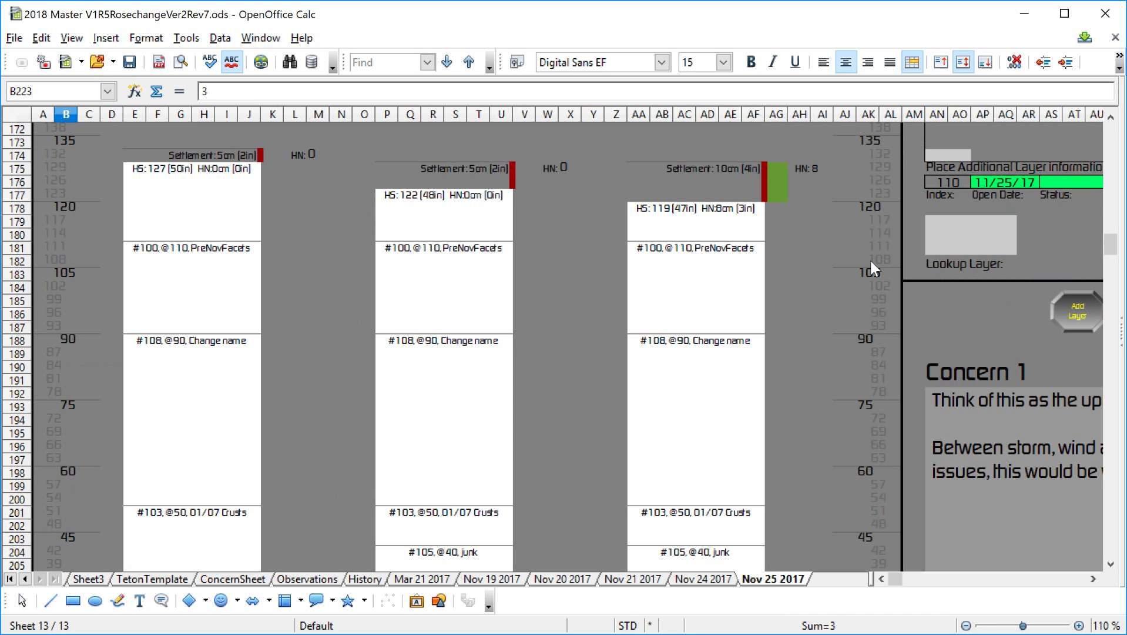
scroll(869, 258, "up", 1)
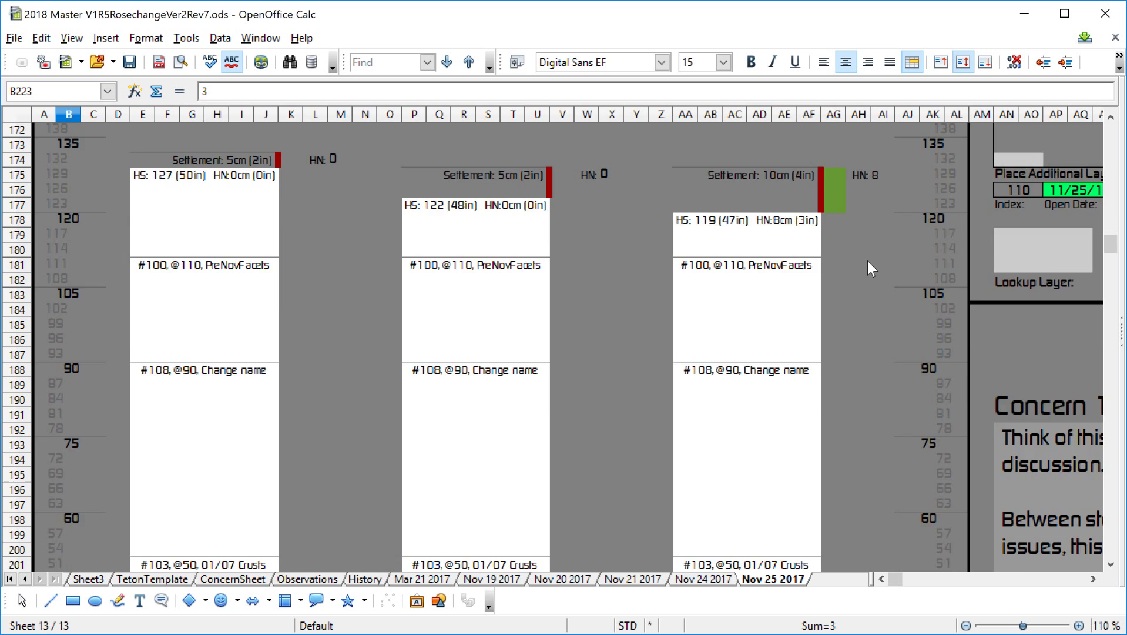
scroll(867, 261, "up", 4)
scroll(868, 261, "right", 3)
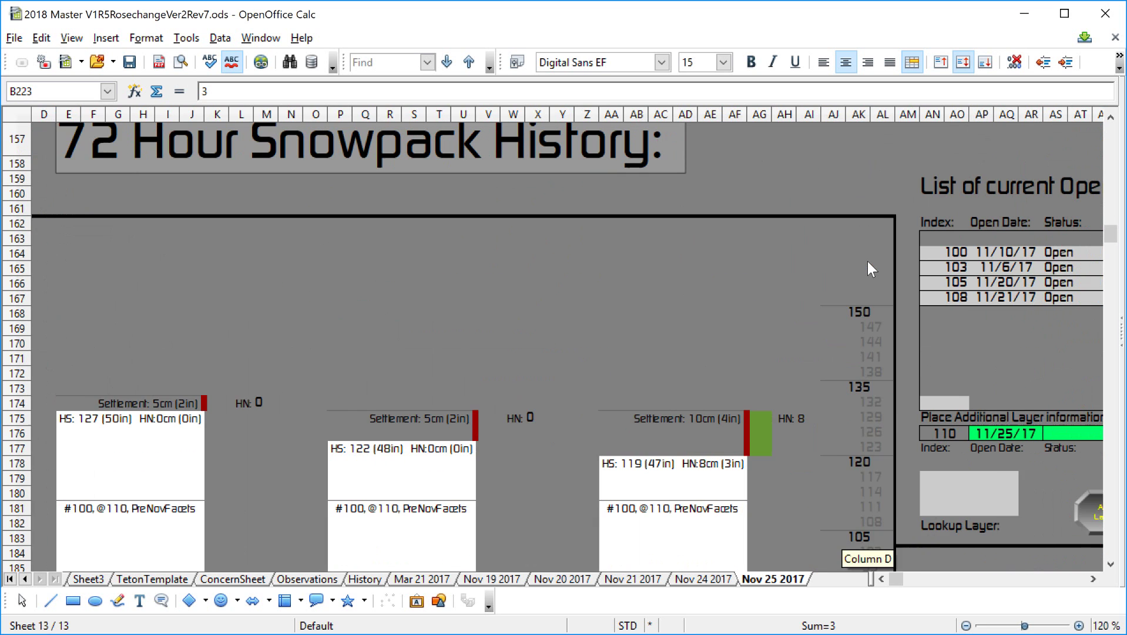
scroll(868, 261, "right", 3)
scroll(585, 260, "right", 1)
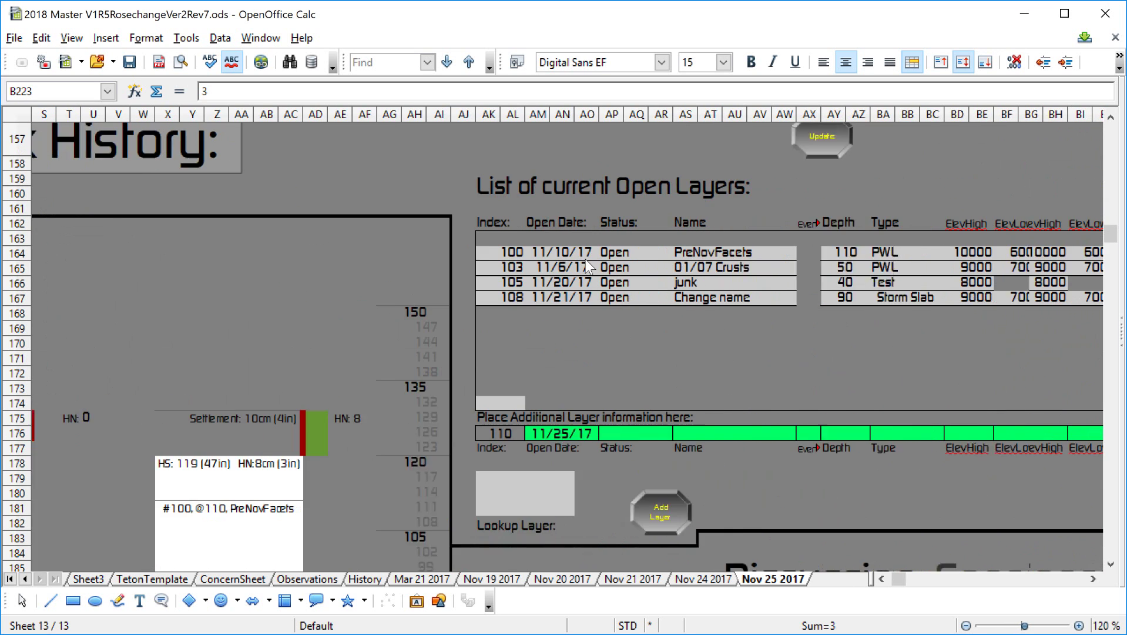
scroll(585, 260, "right", 1)
scroll(585, 259, "right", 1)
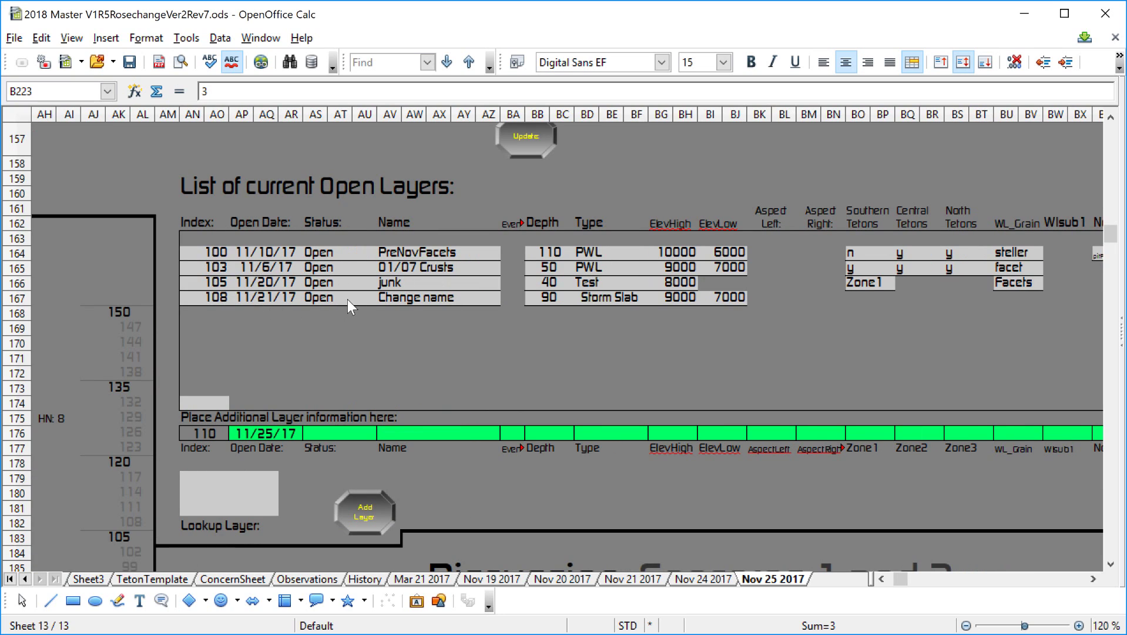
left_click(253, 579)
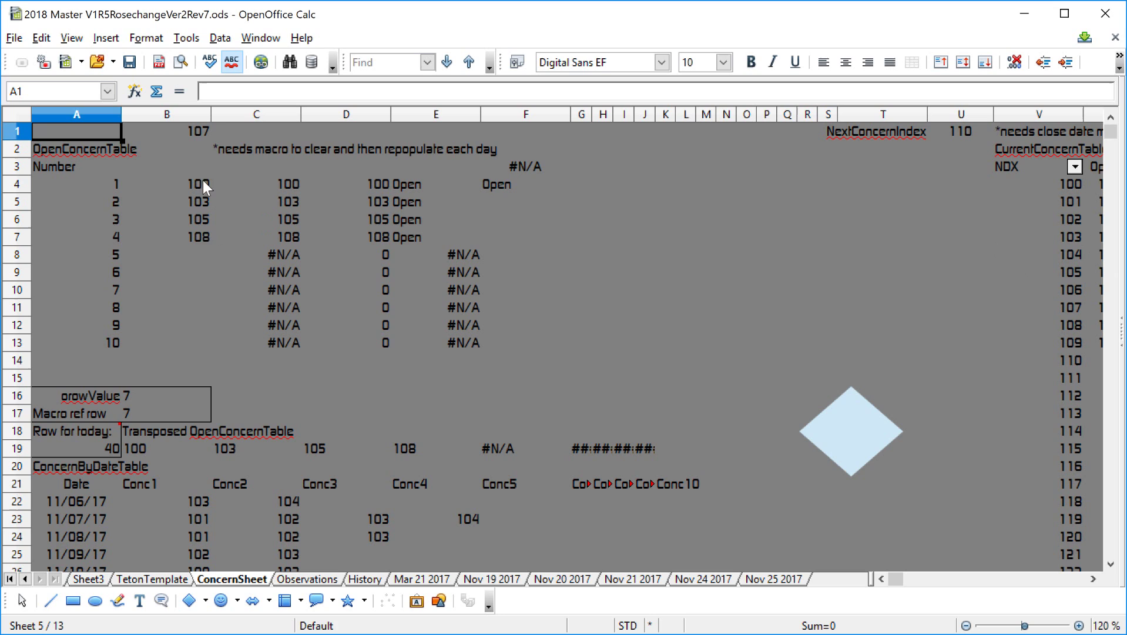
left_click(746, 576)
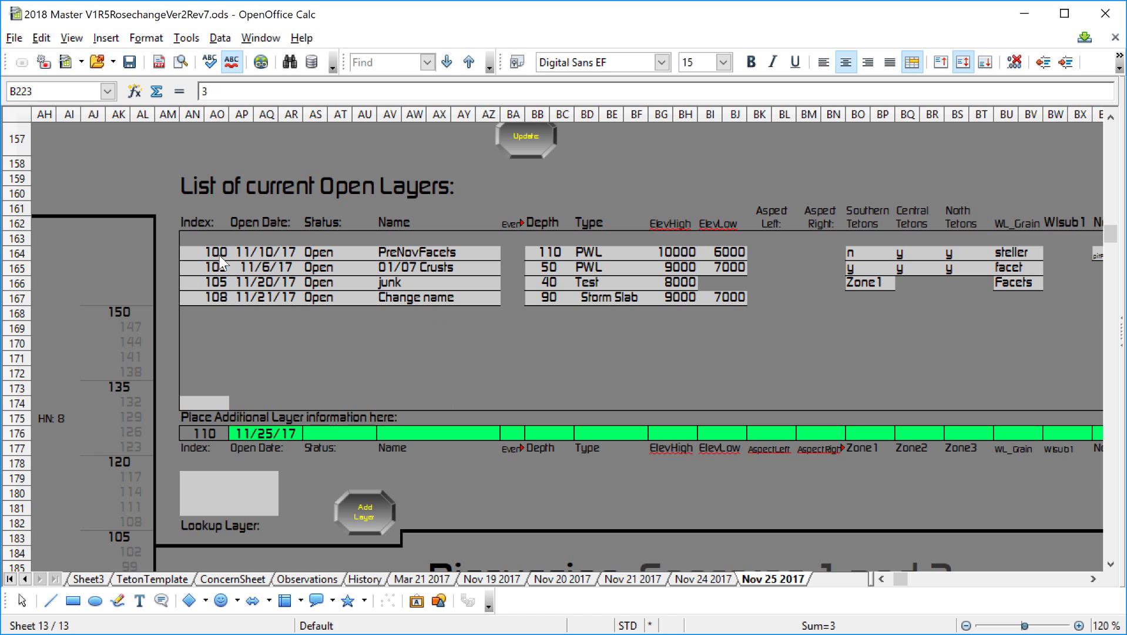
left_click(254, 579)
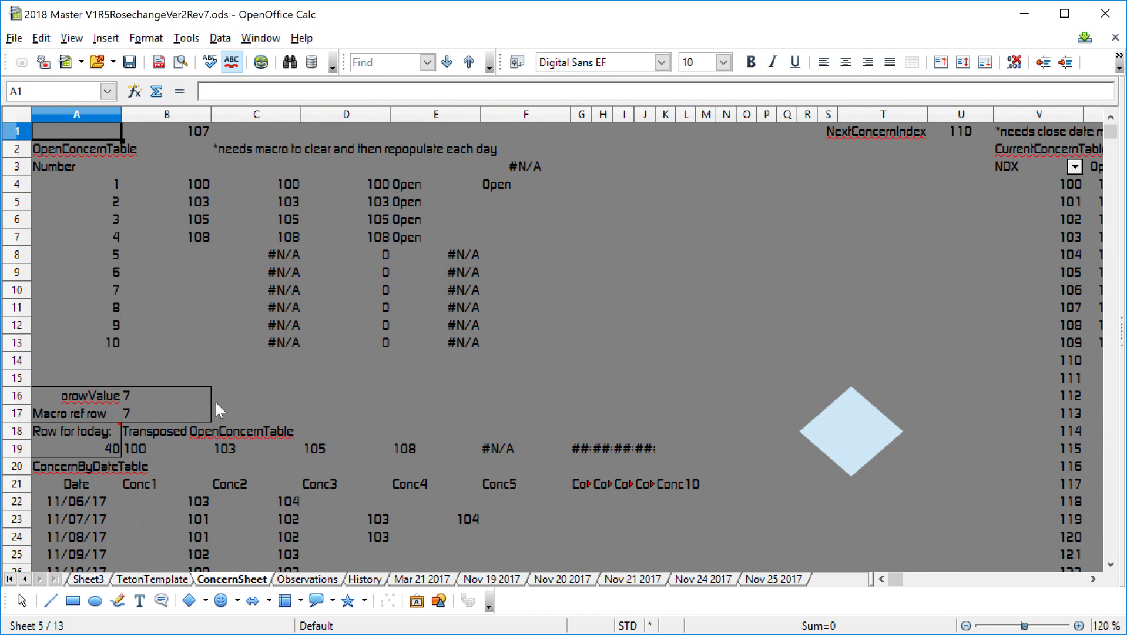
scroll(214, 219, "down", 7)
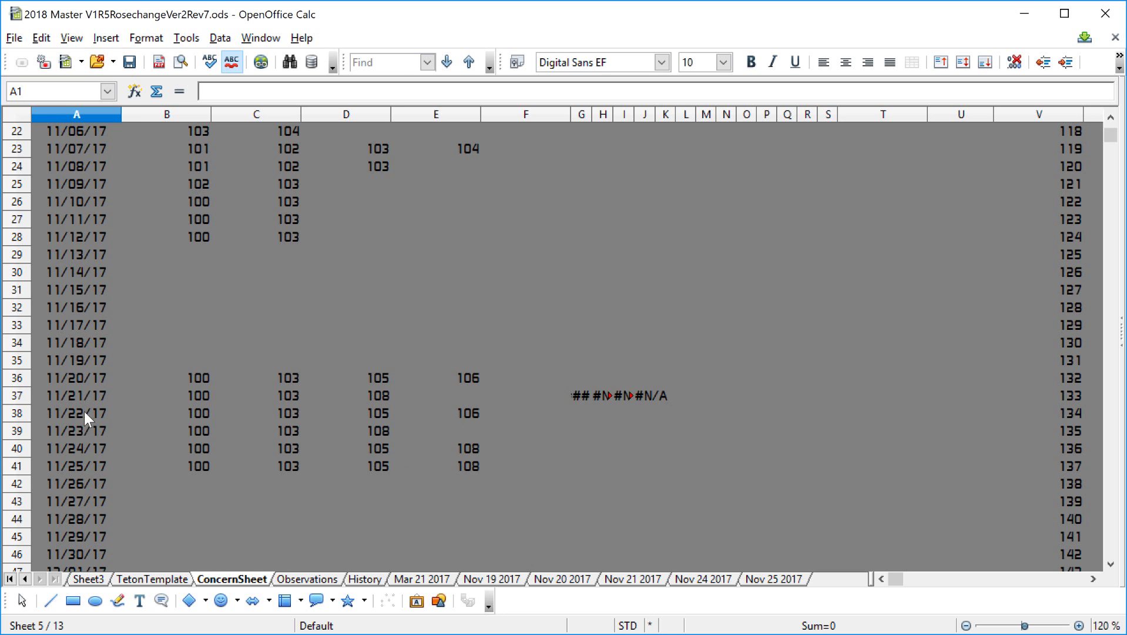
Return to the Nov 25 2017 sheet and scroll back to its left edge
left_click(772, 579)
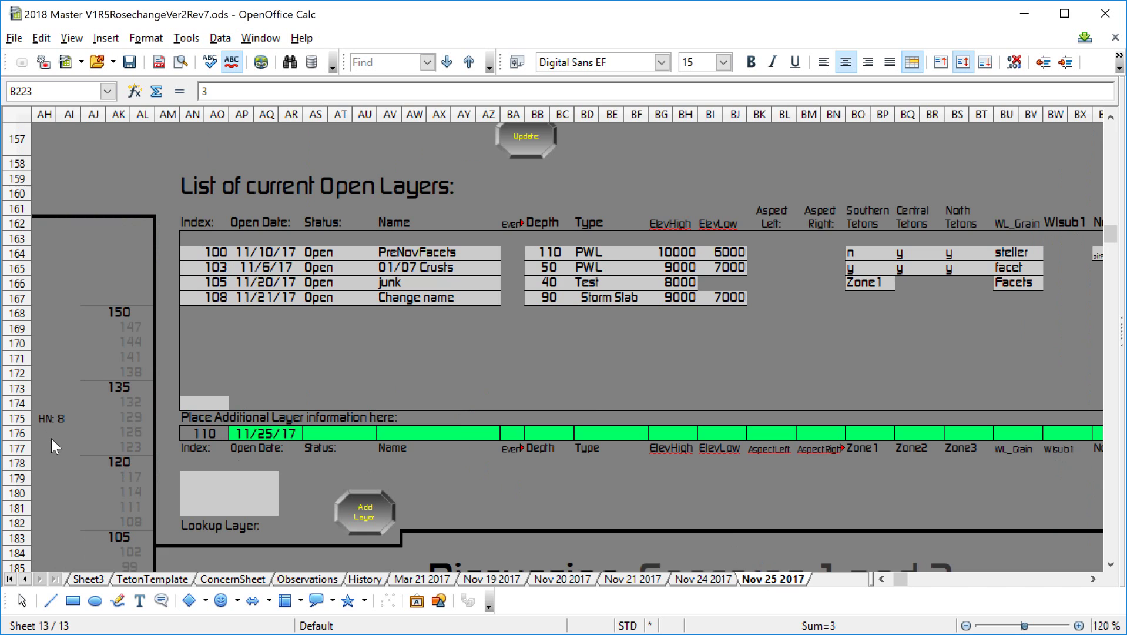
scroll(51, 439, "left", 6)
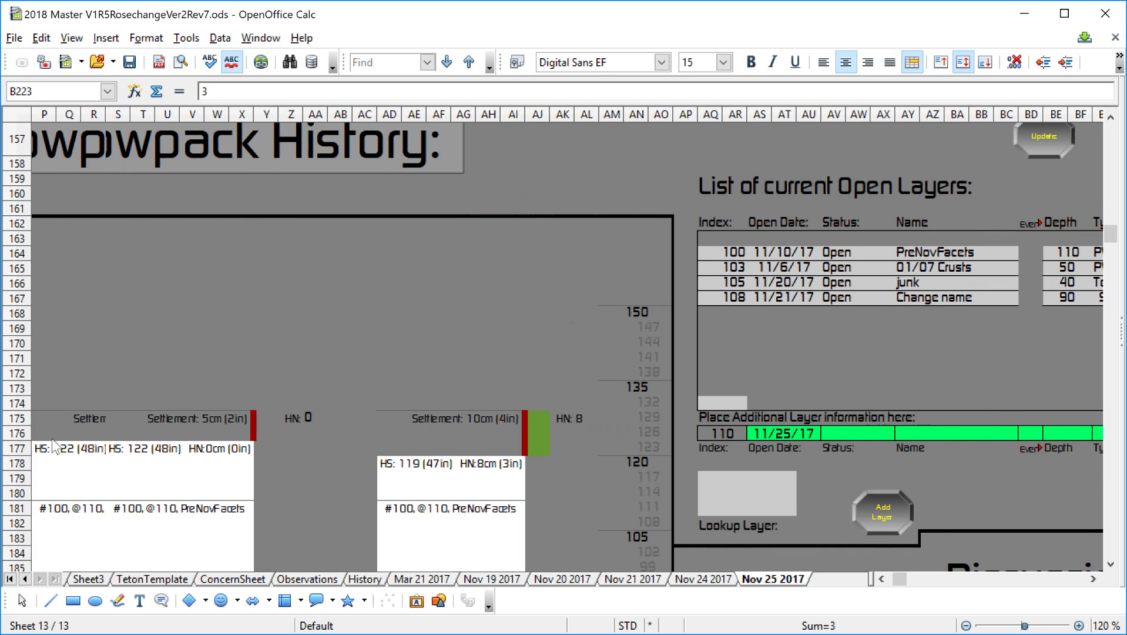
scroll(52, 439, "left", 5)
scroll(52, 439, "down", 5)
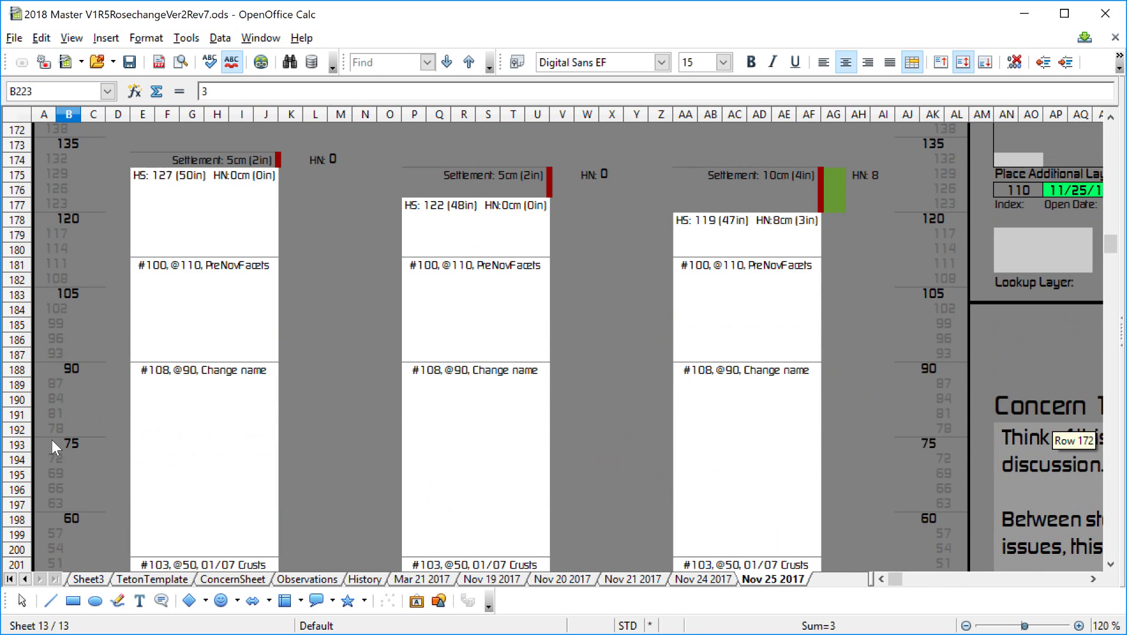
scroll(51, 445, "down", 3)
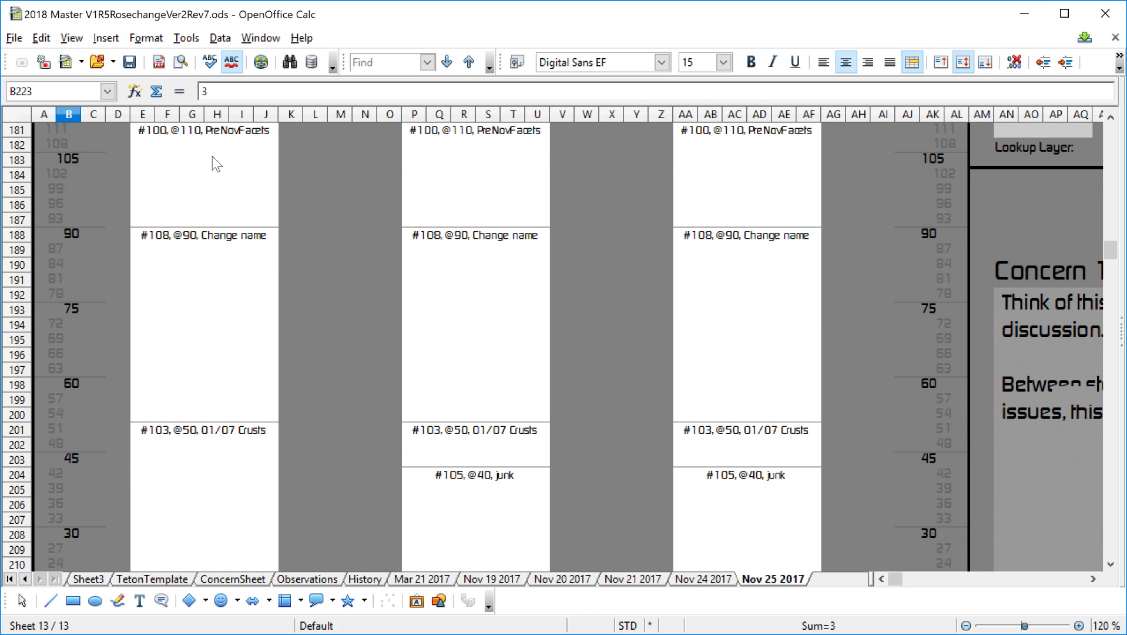
Bring the List of current Open Layers and blank 11/25/17 entry row 110 into view at 130%
scroll(227, 277, "up", 1)
scroll(228, 277, "down", 1)
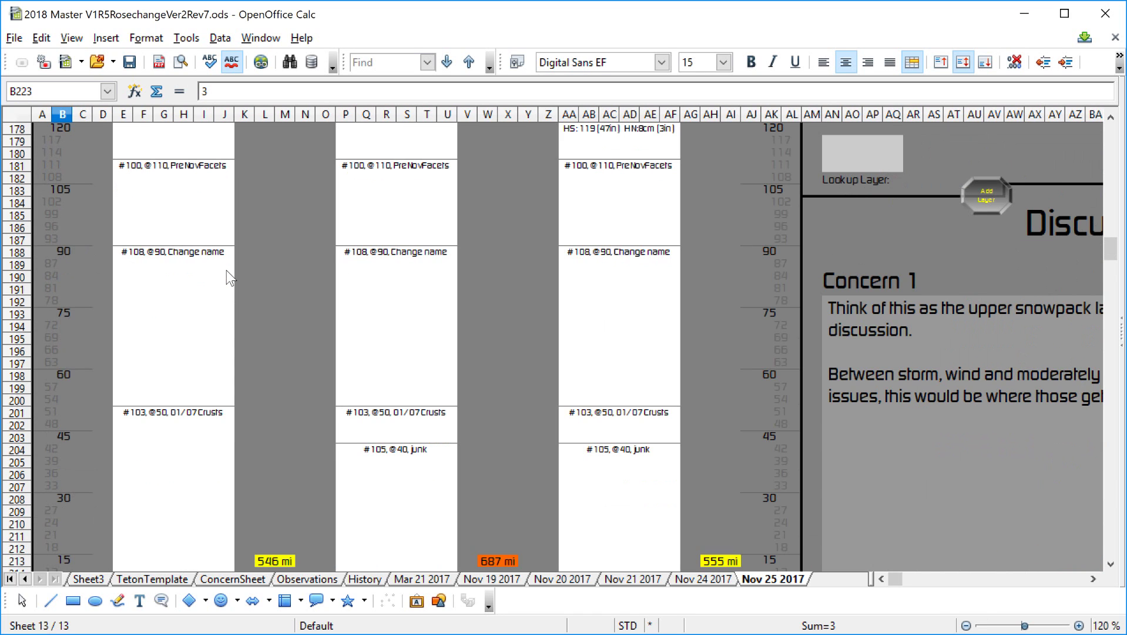
scroll(228, 276, "up", 2)
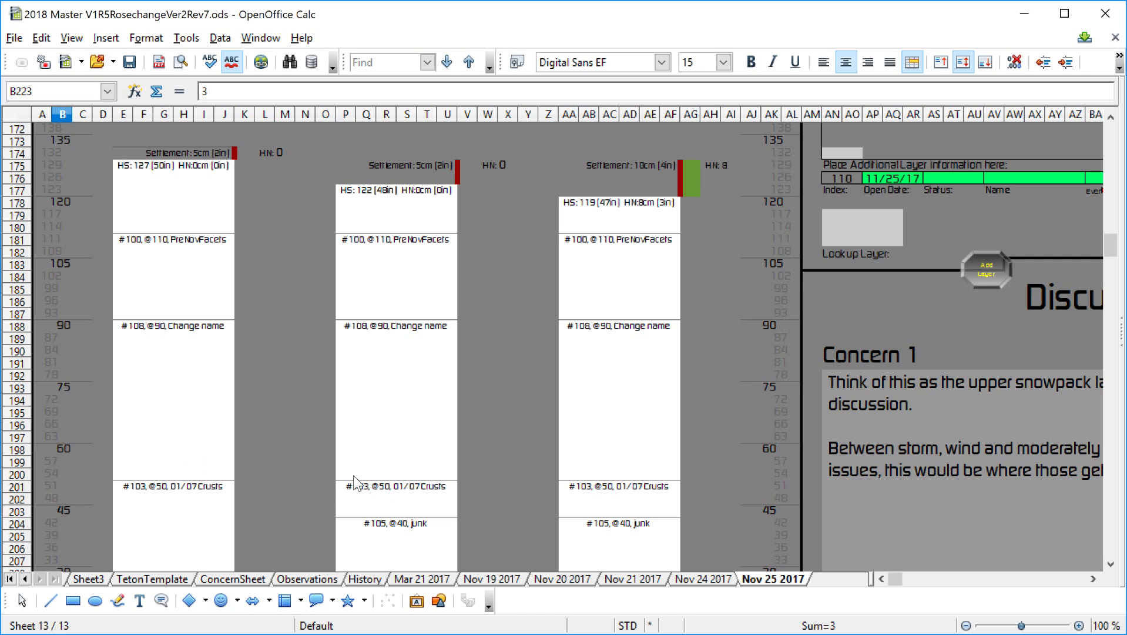
scroll(551, 369, "up", 7)
scroll(542, 365, "right", 2)
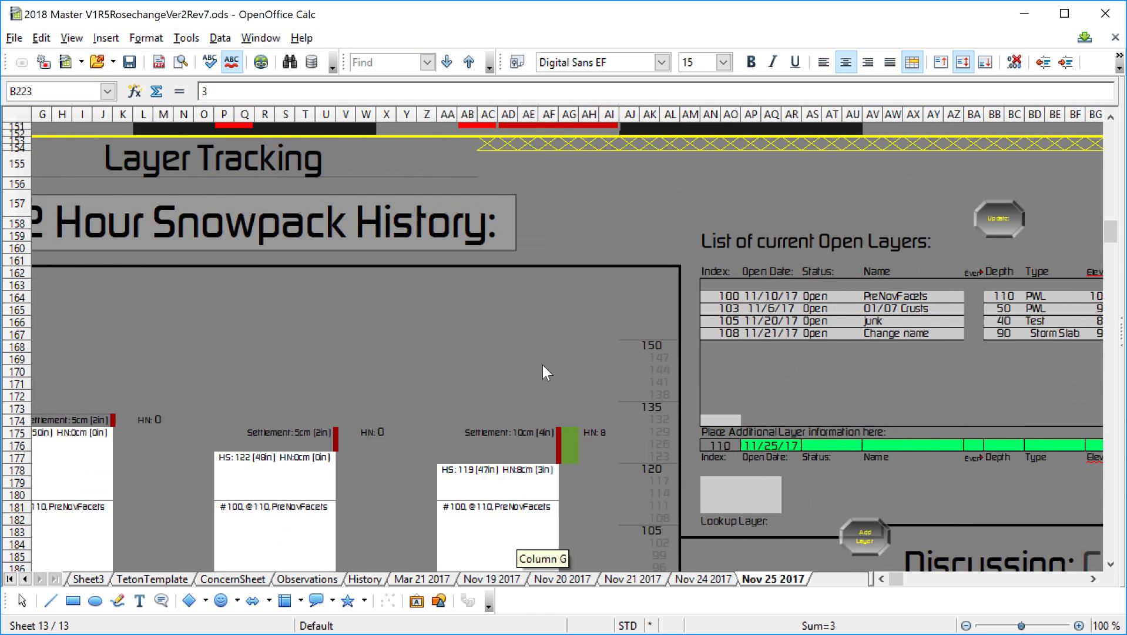
scroll(543, 366, "right", 10)
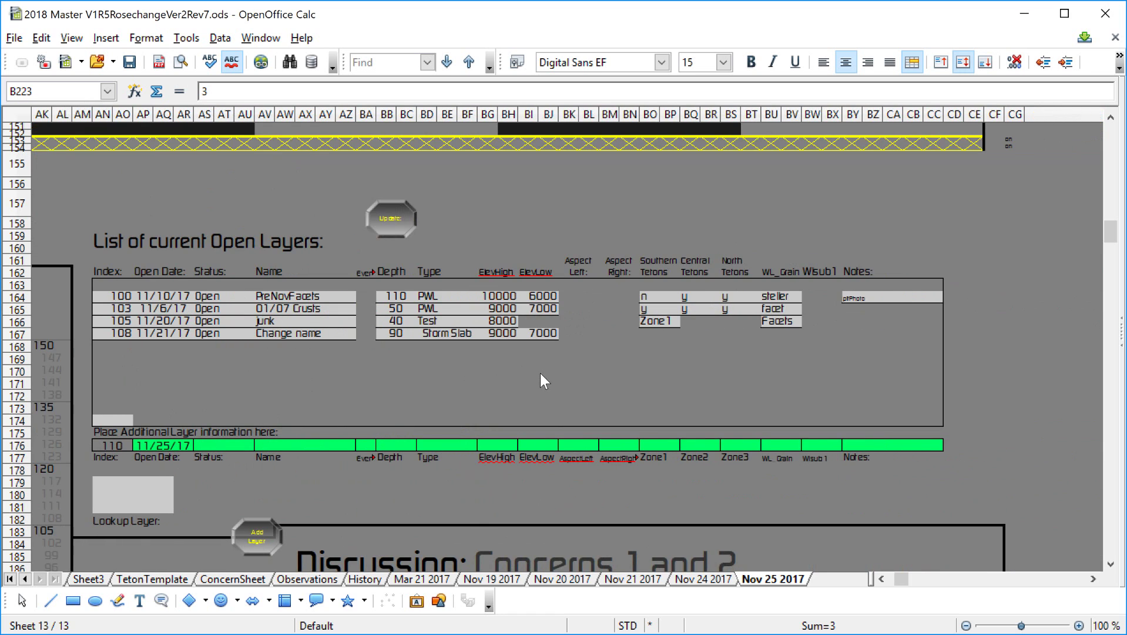
scroll(540, 373, "down", 5)
scroll(540, 374, "up", 2, "ctrl")
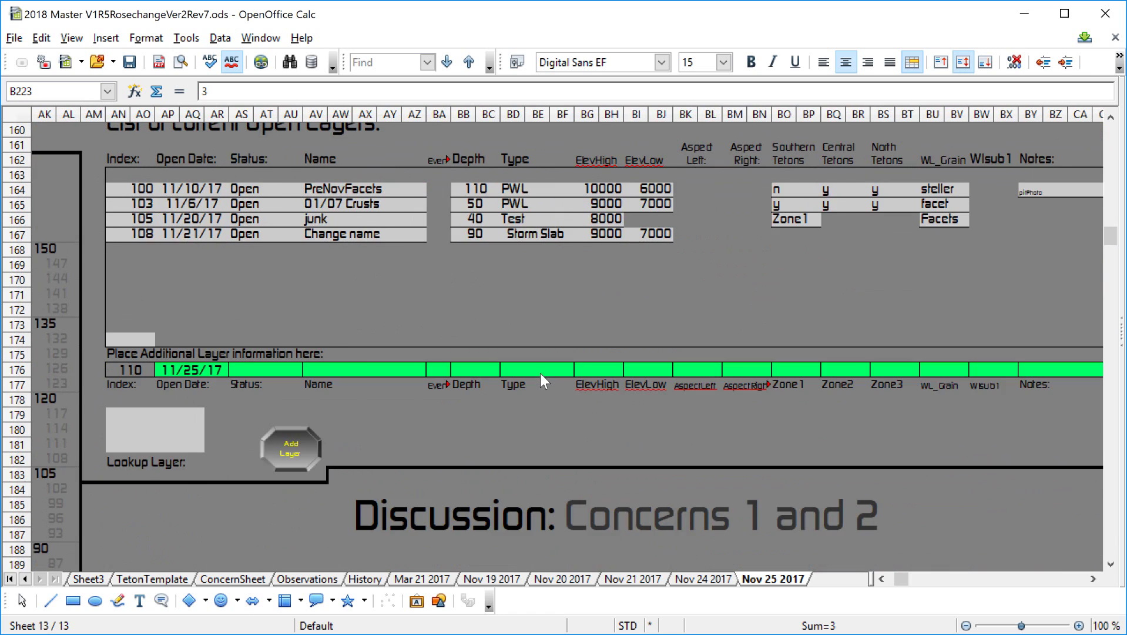
scroll(540, 373, "up", 3, "ctrl")
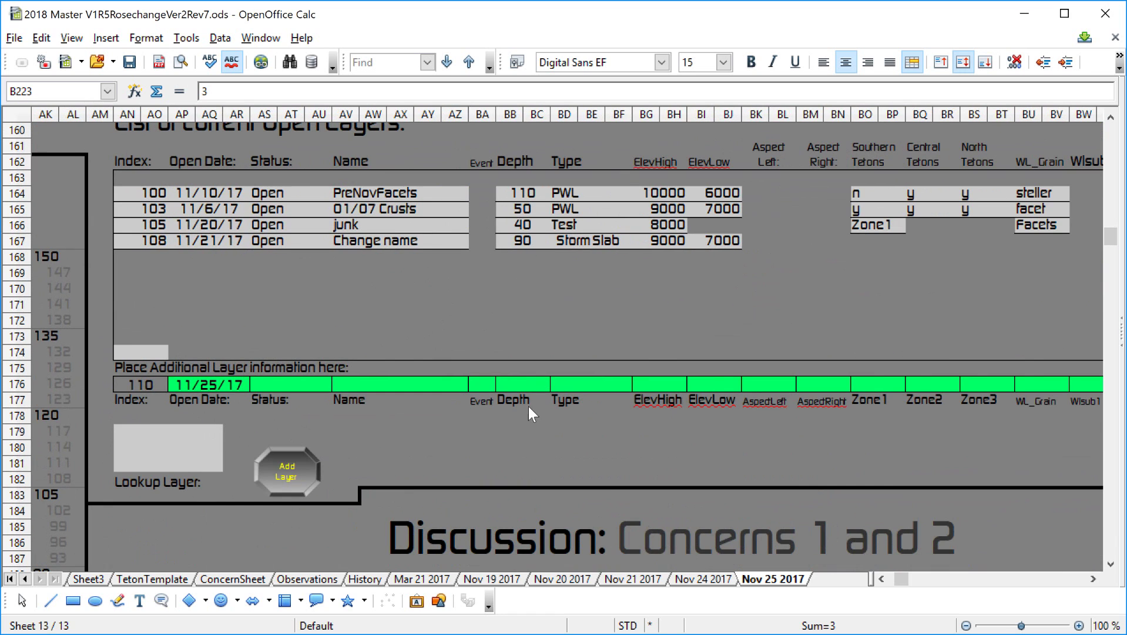
View ConcernSheet's OpenConcernTable and ConcernByDateTable of daily concern numbers, zoomed out to 60%
left_click(240, 578)
scroll(177, 220, "up", 7)
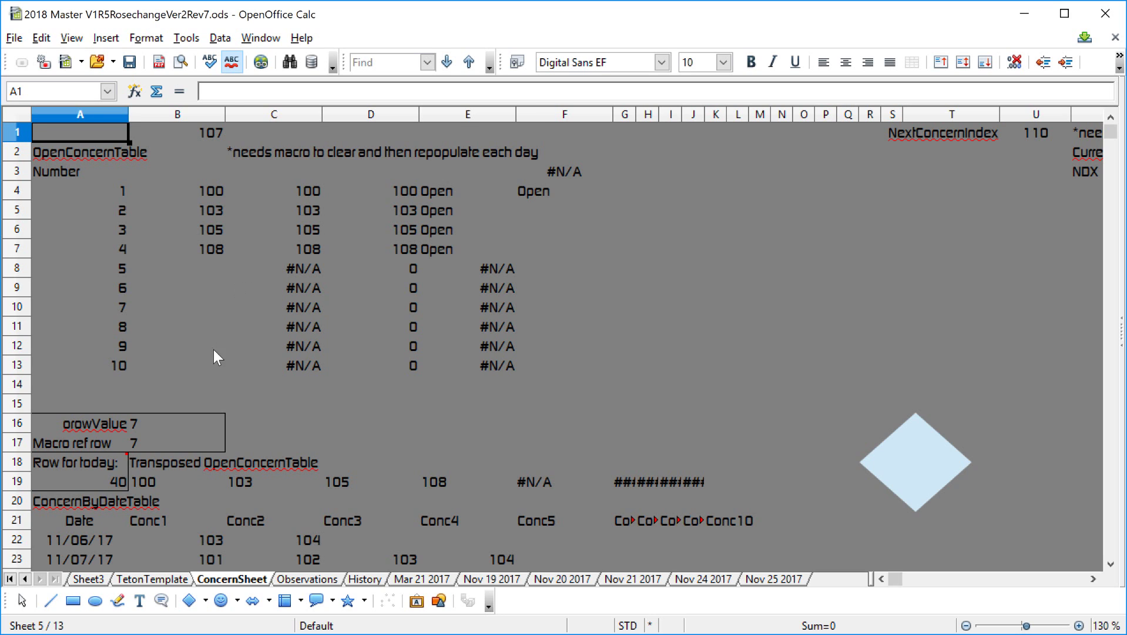
scroll(214, 349, "down", 5)
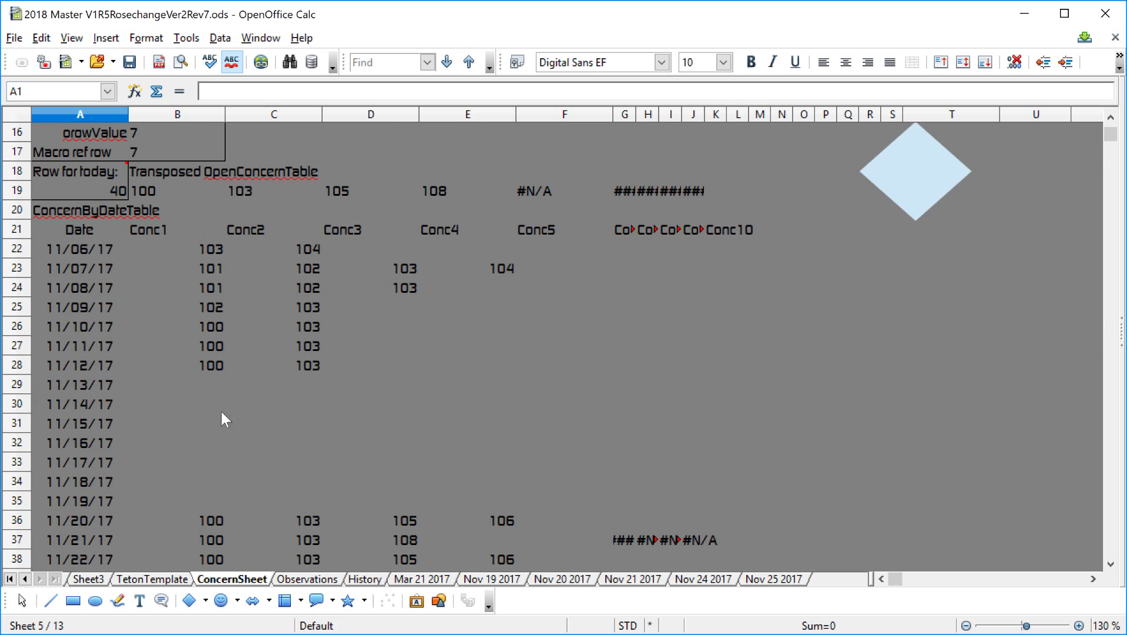
scroll(228, 457, "down", 3)
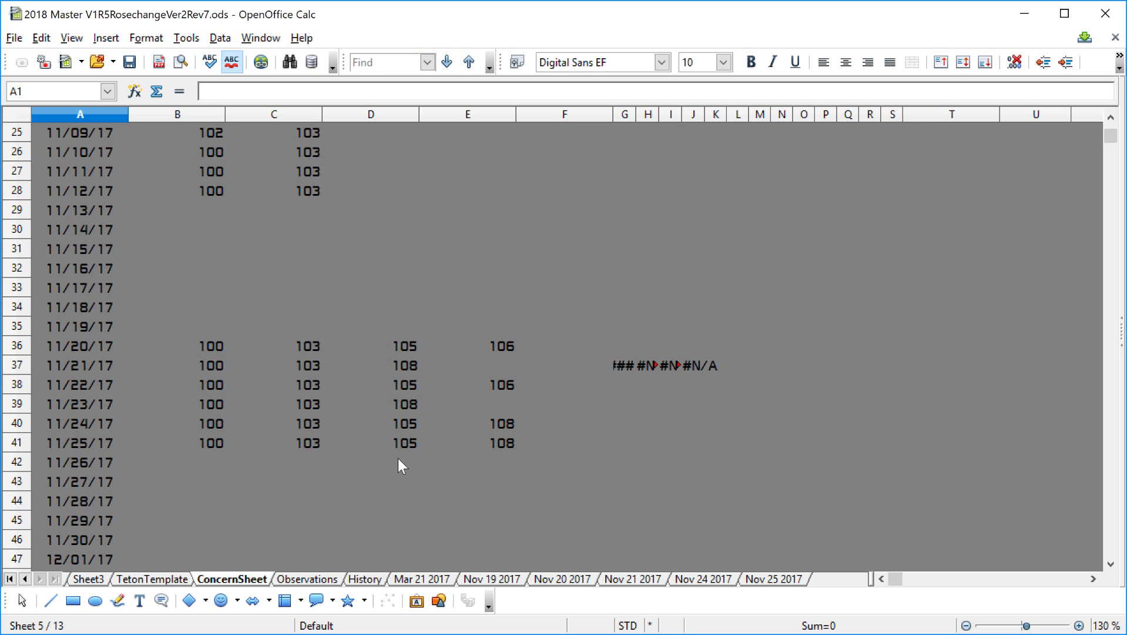
scroll(385, 457, "up", 5)
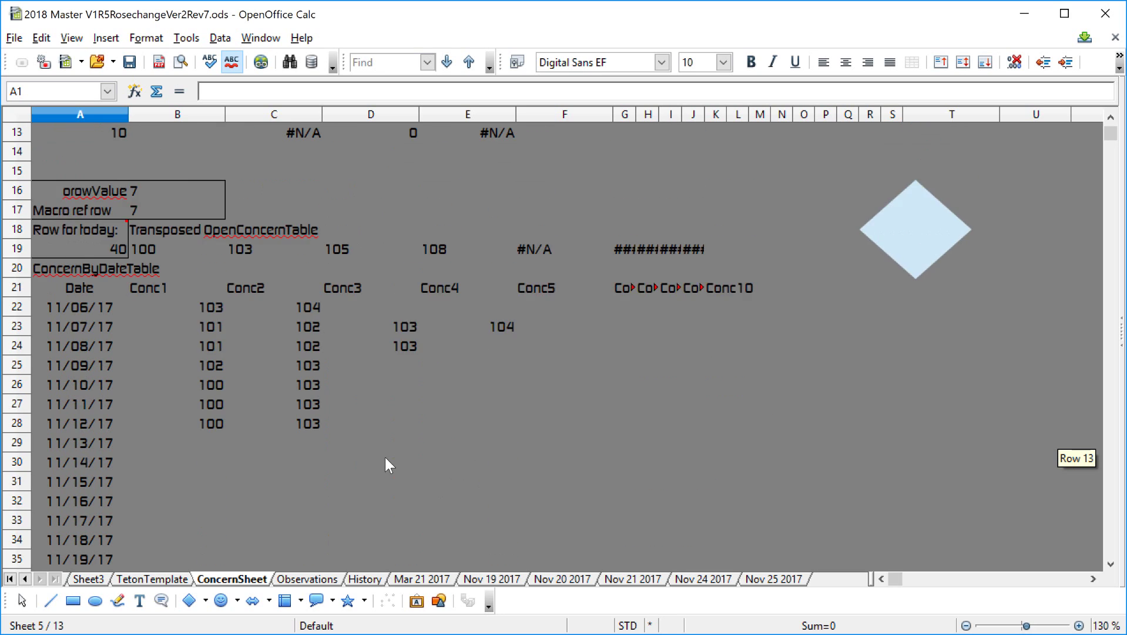
scroll(384, 457, "up", 3)
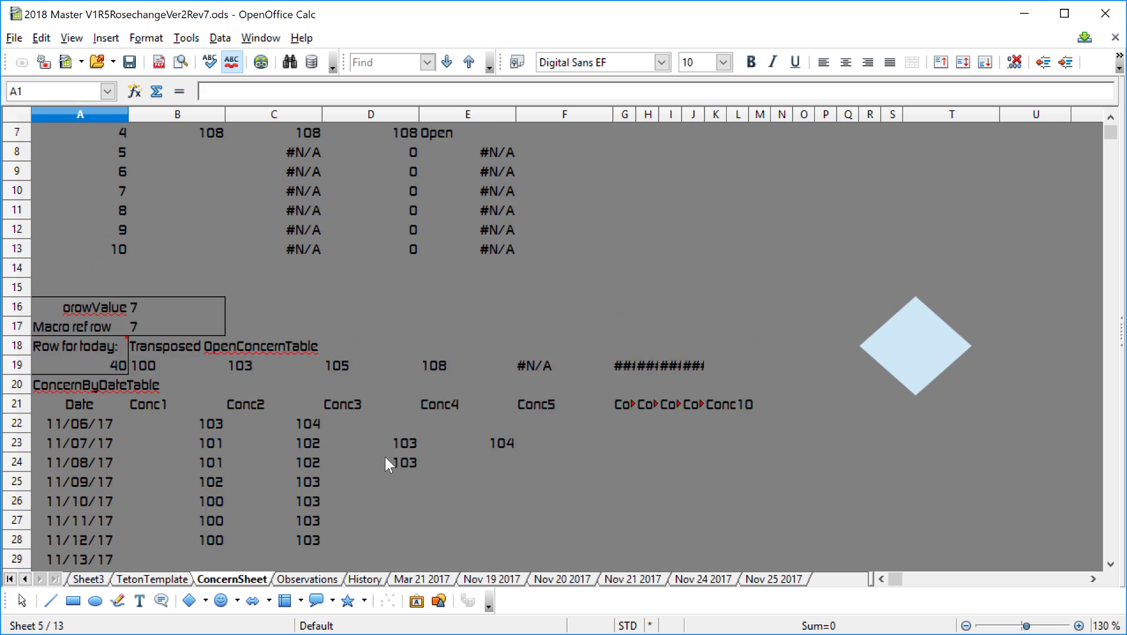
scroll(379, 445, "down", 1, "ctrl")
scroll(378, 445, "down", 2, "ctrl")
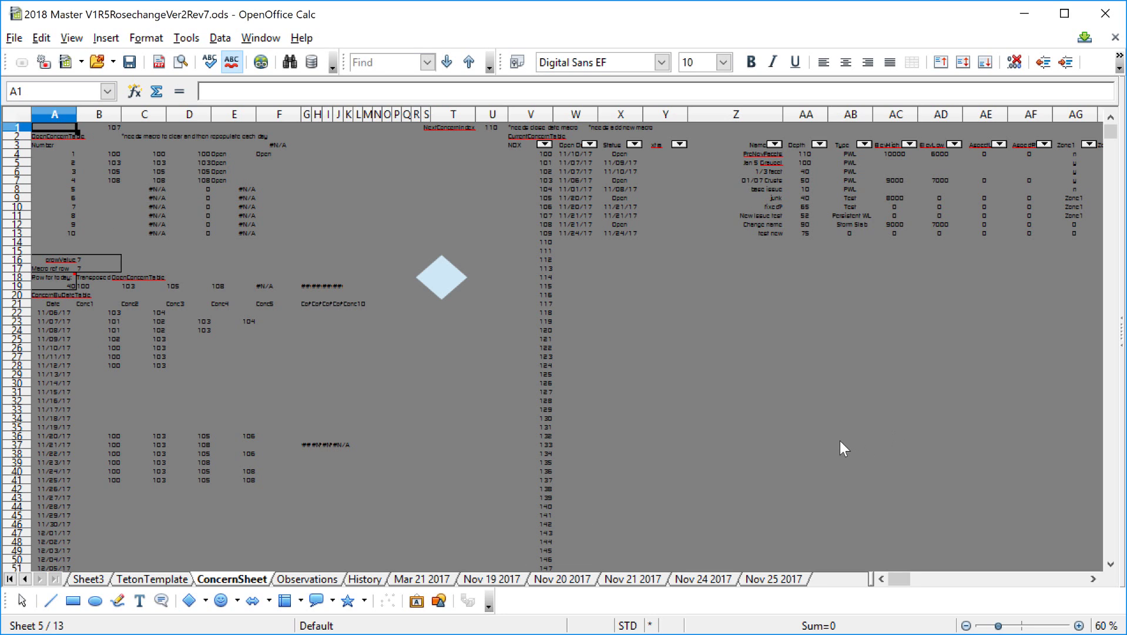
scroll(839, 442, "right", 10)
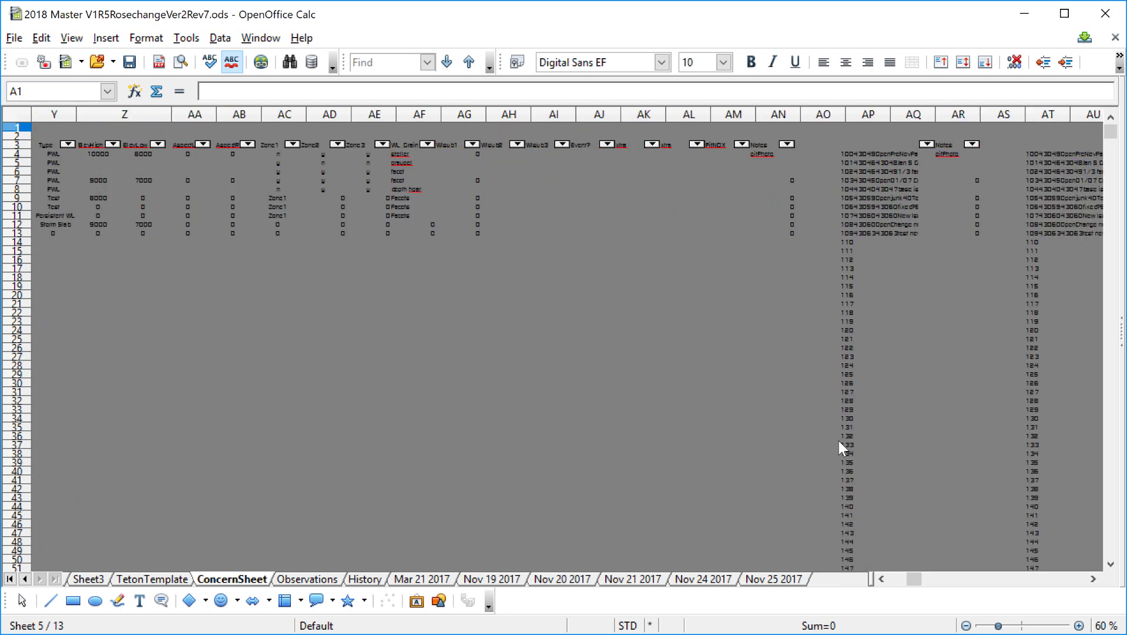
scroll(839, 442, "right", 10)
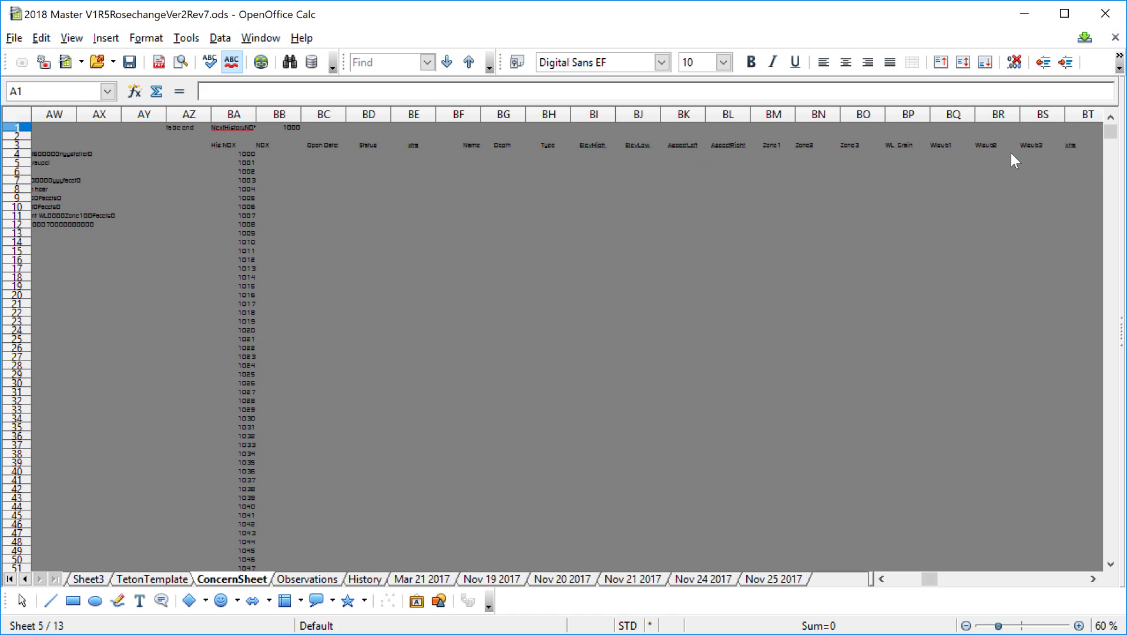
scroll(976, 158, "down", 14)
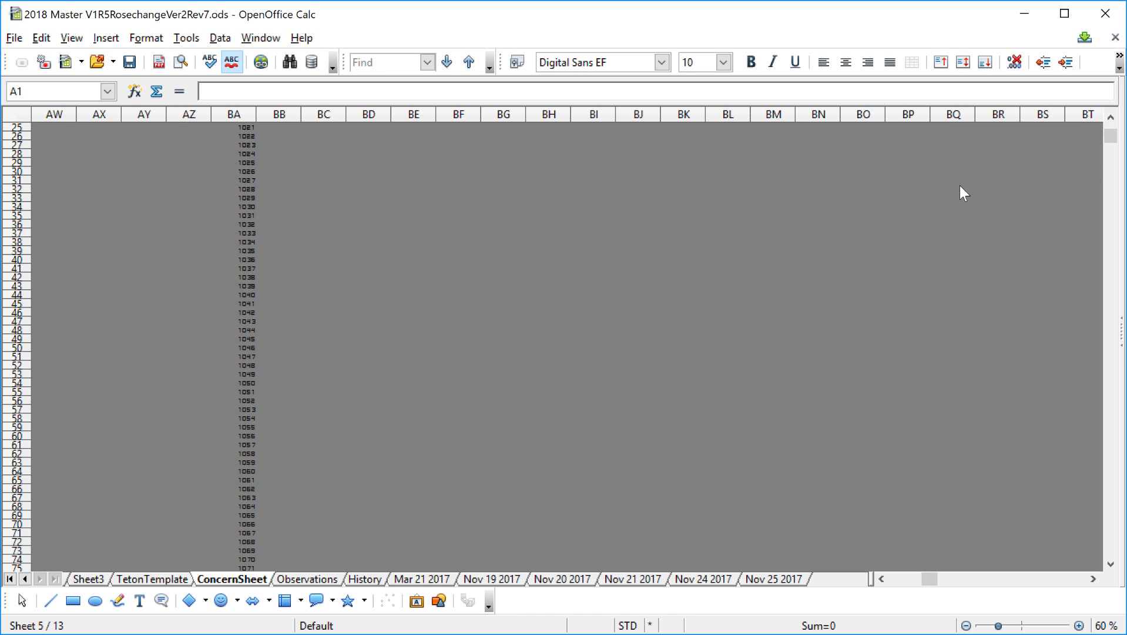
scroll(941, 207, "down", 12)
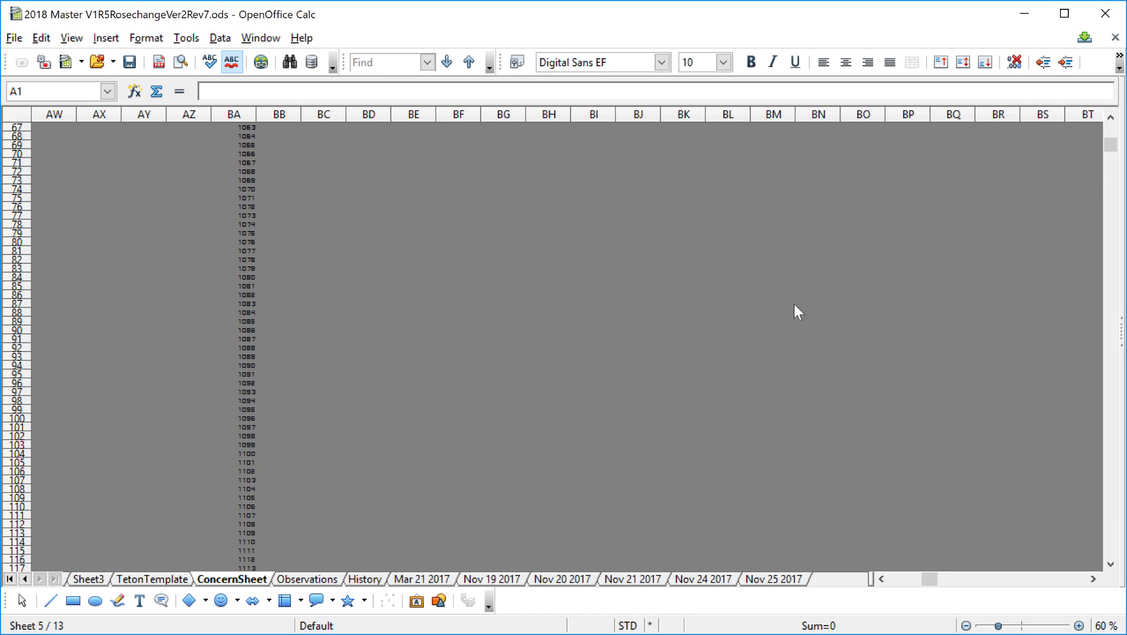
scroll(644, 374, "down", 7)
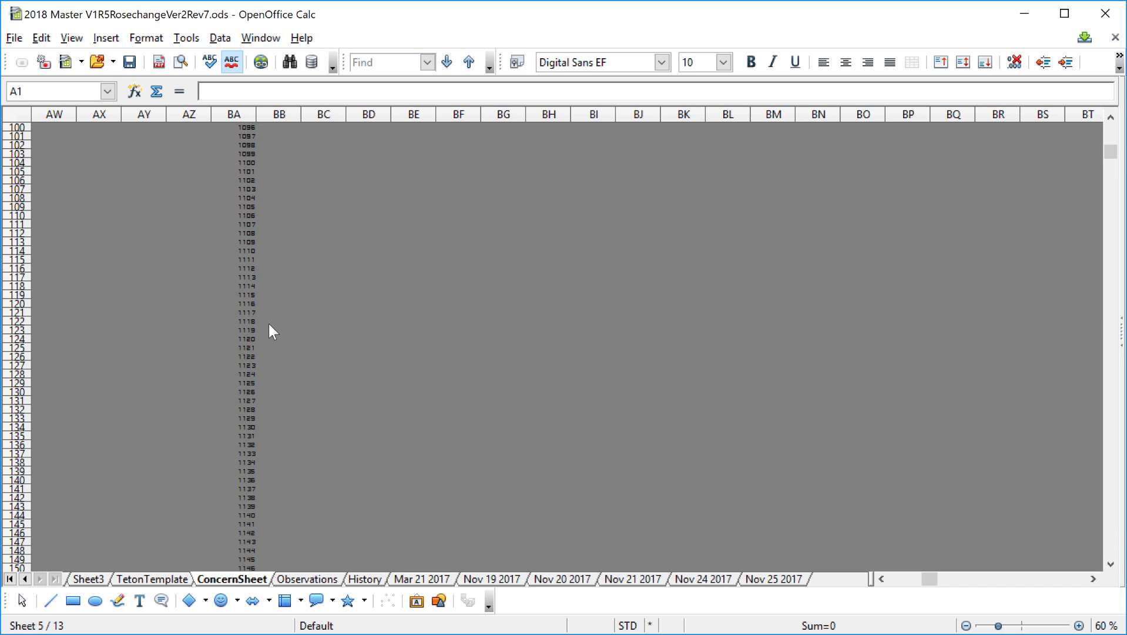
scroll(268, 338, "down", 1)
scroll(268, 340, "up", 1)
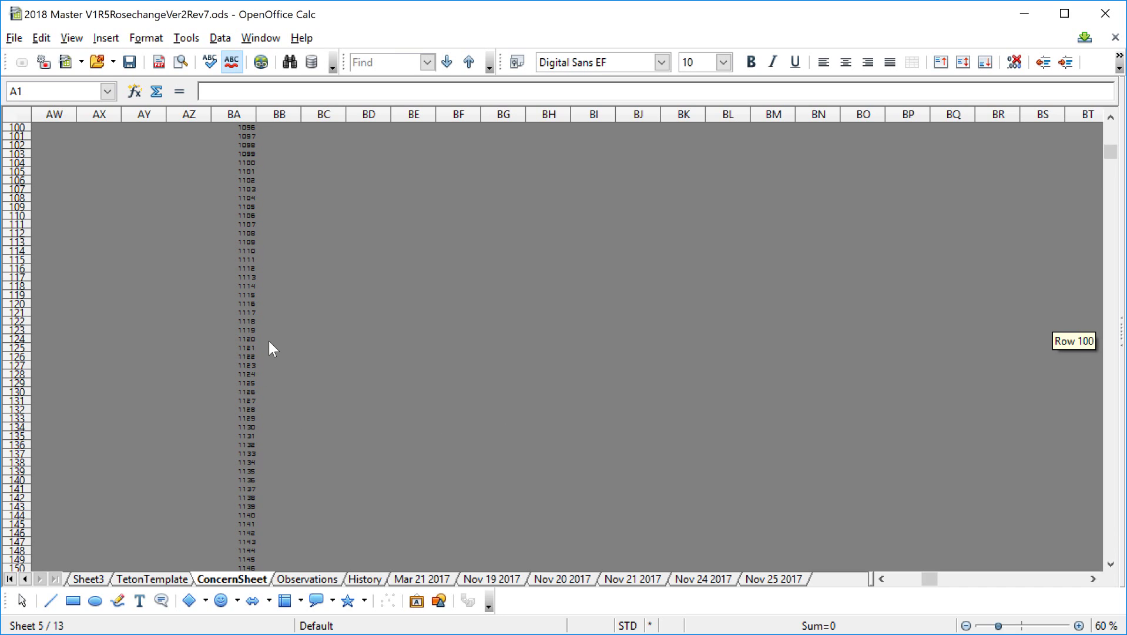
scroll(259, 324, "up", 12)
scroll(293, 279, "up", 20)
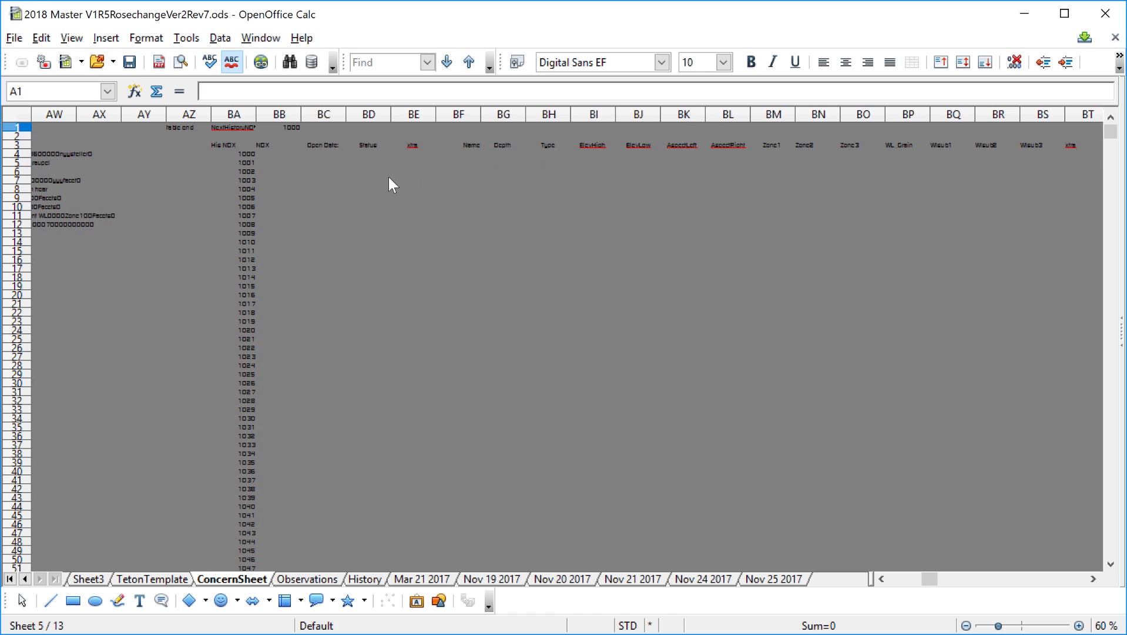
scroll(386, 179, "left", 8)
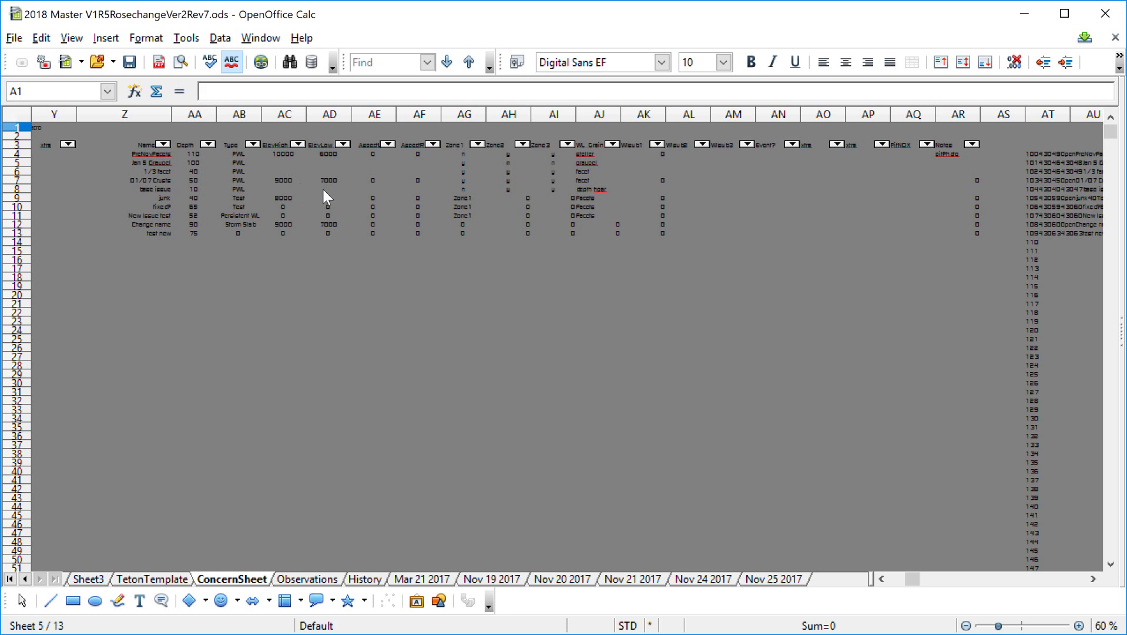
scroll(322, 188, "left", 8)
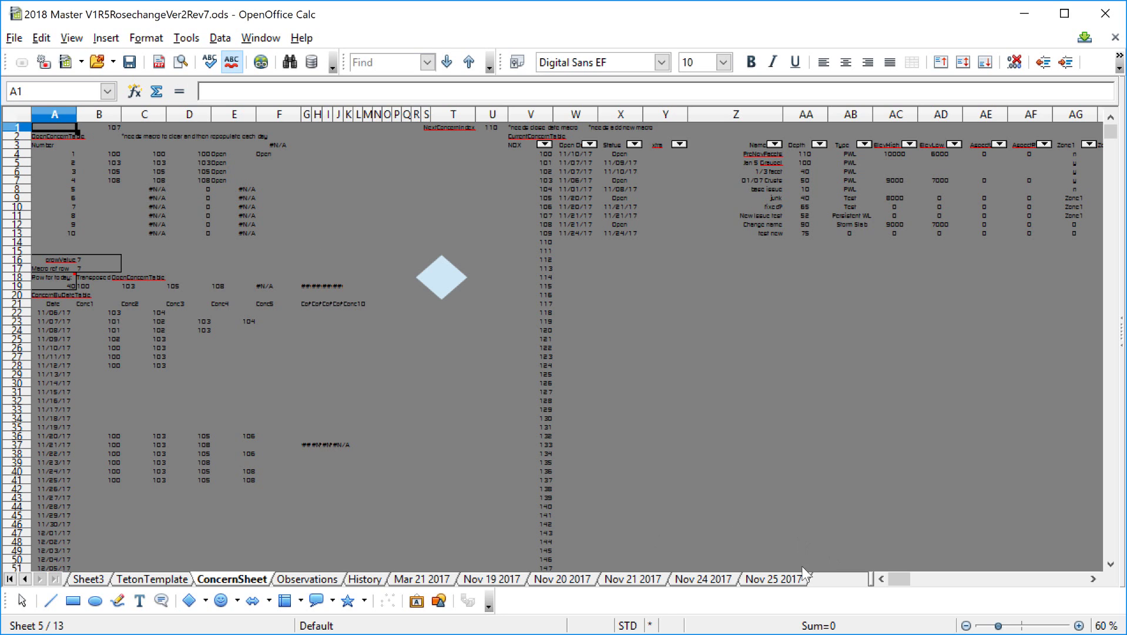
Show the Nov 25 2017 sheet from column A with its 72 Hour Snowpack History chart
left_click(778, 579)
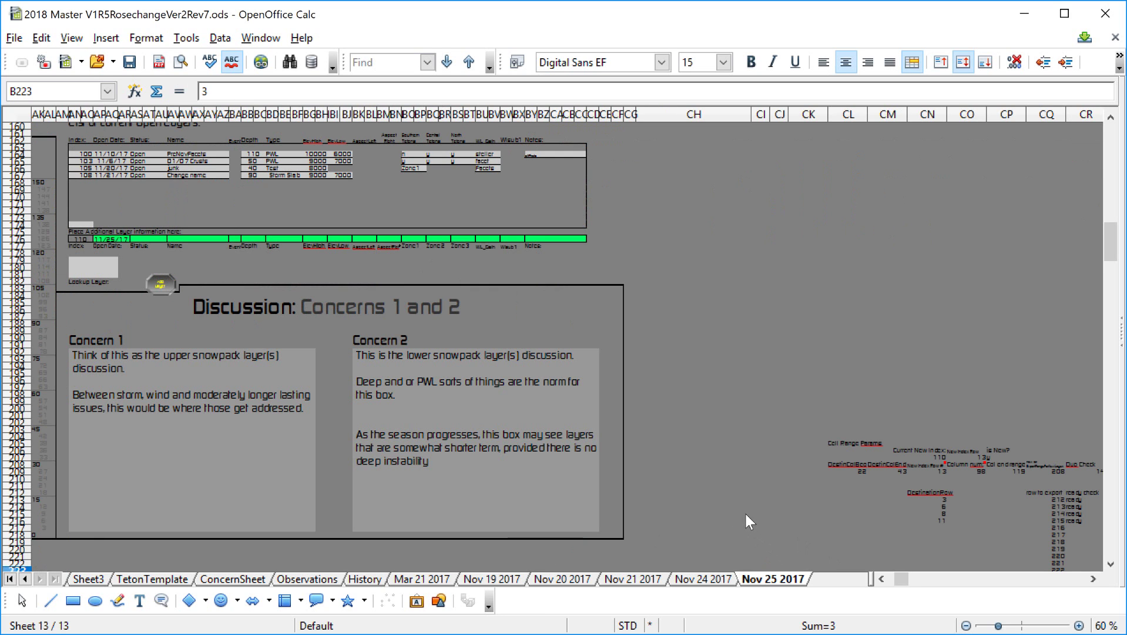
scroll(745, 512, "up", 2)
scroll(746, 510, "left", 2)
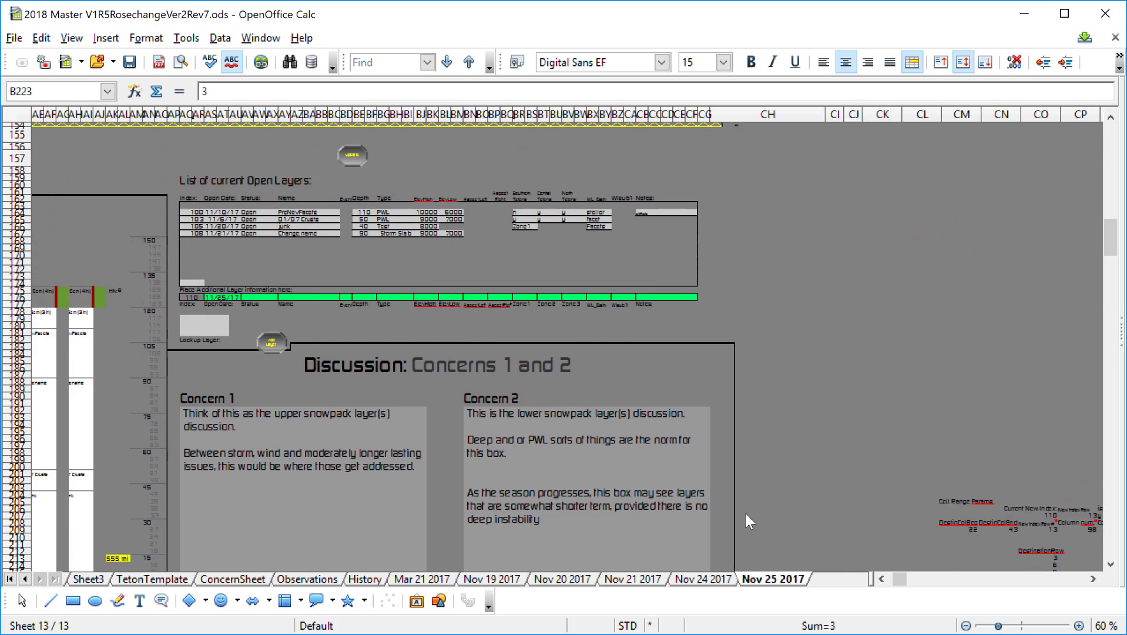
scroll(746, 509, "left", 5)
scroll(745, 509, "down", 1)
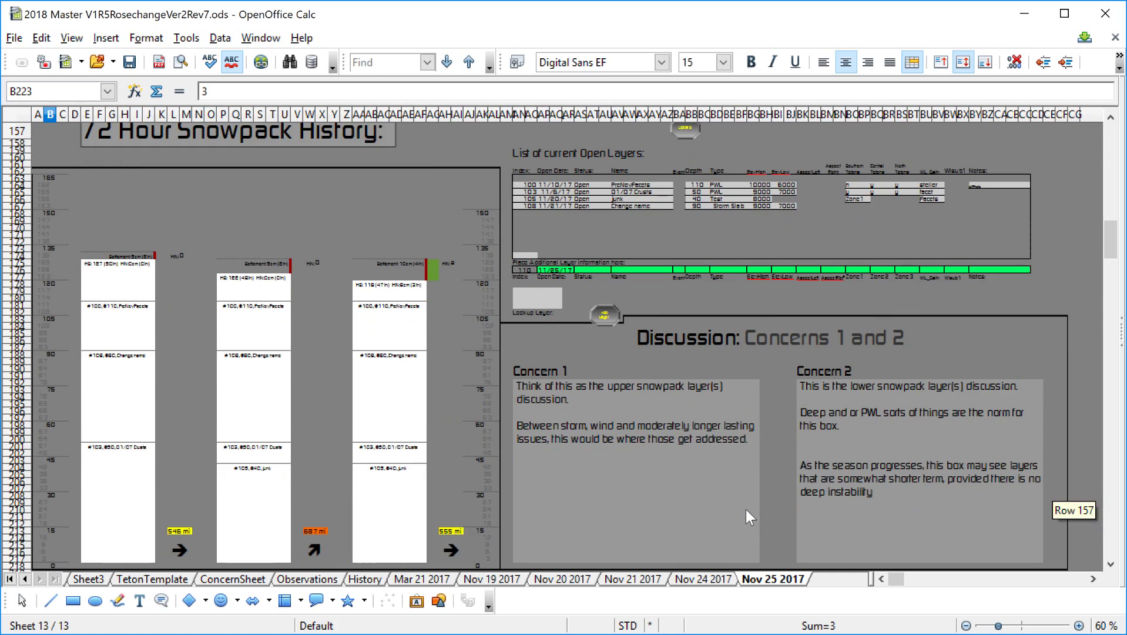
scroll(745, 509, "down", 3)
scroll(745, 509, "up", 3)
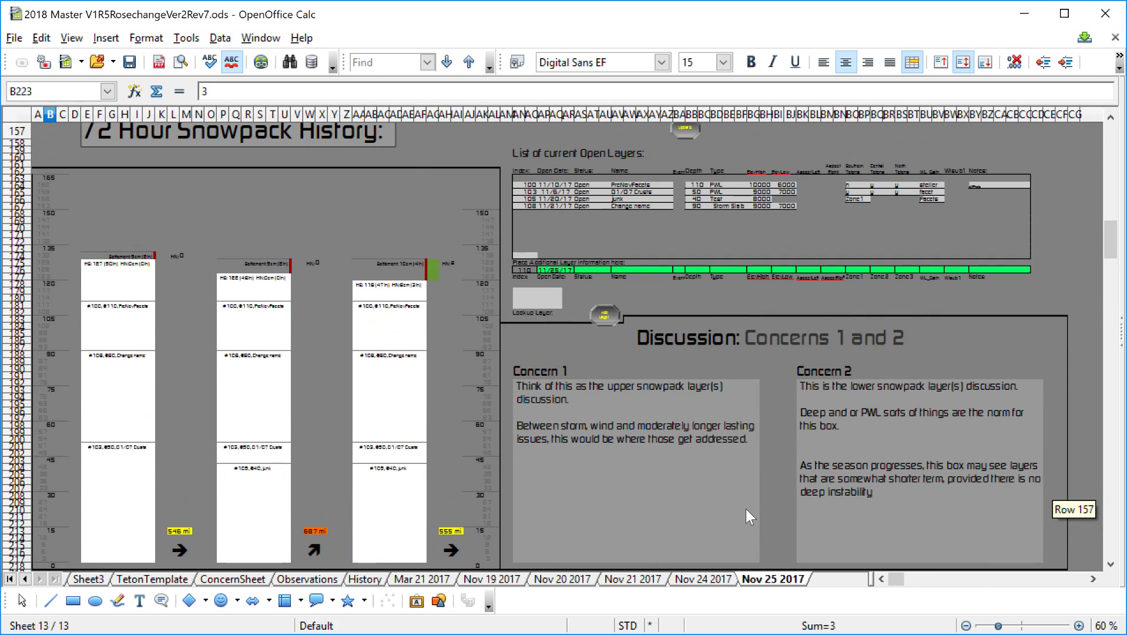